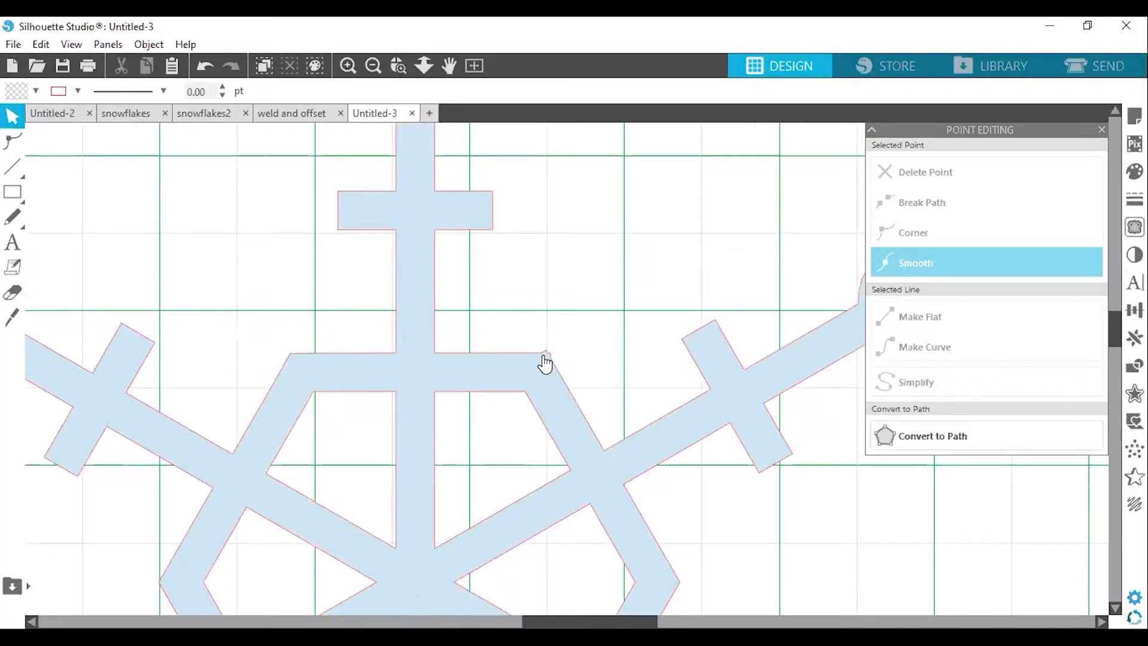
Delete the stray edit points at the upper-right corner of the snowflake's hexagon to leave one clean corner
click(552, 357)
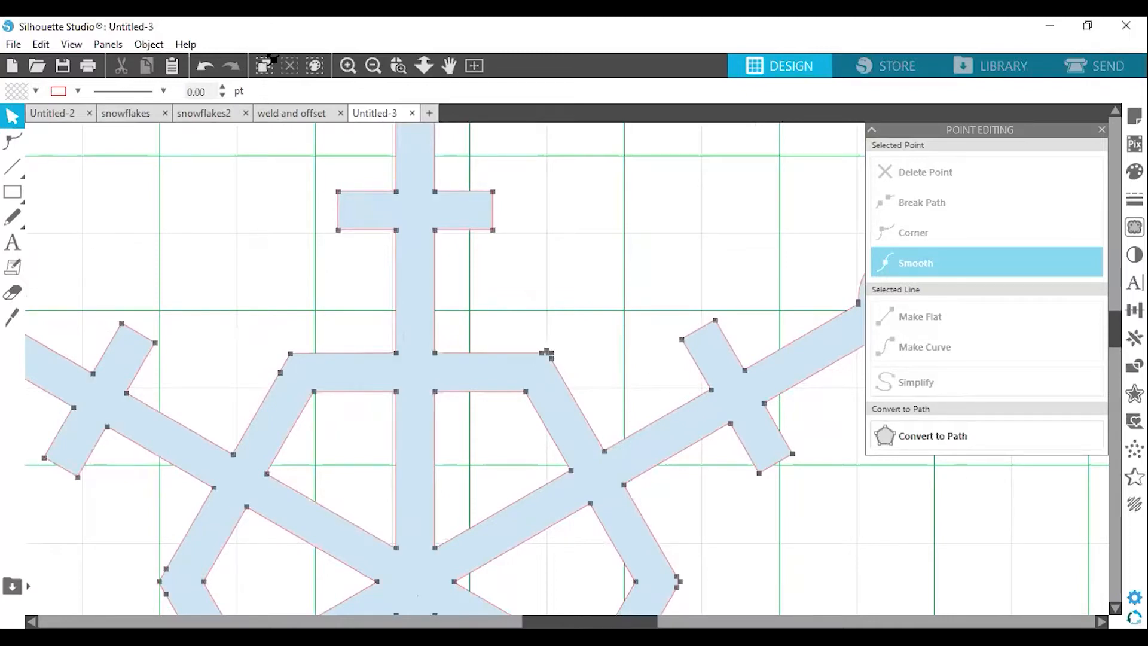
click(397, 65)
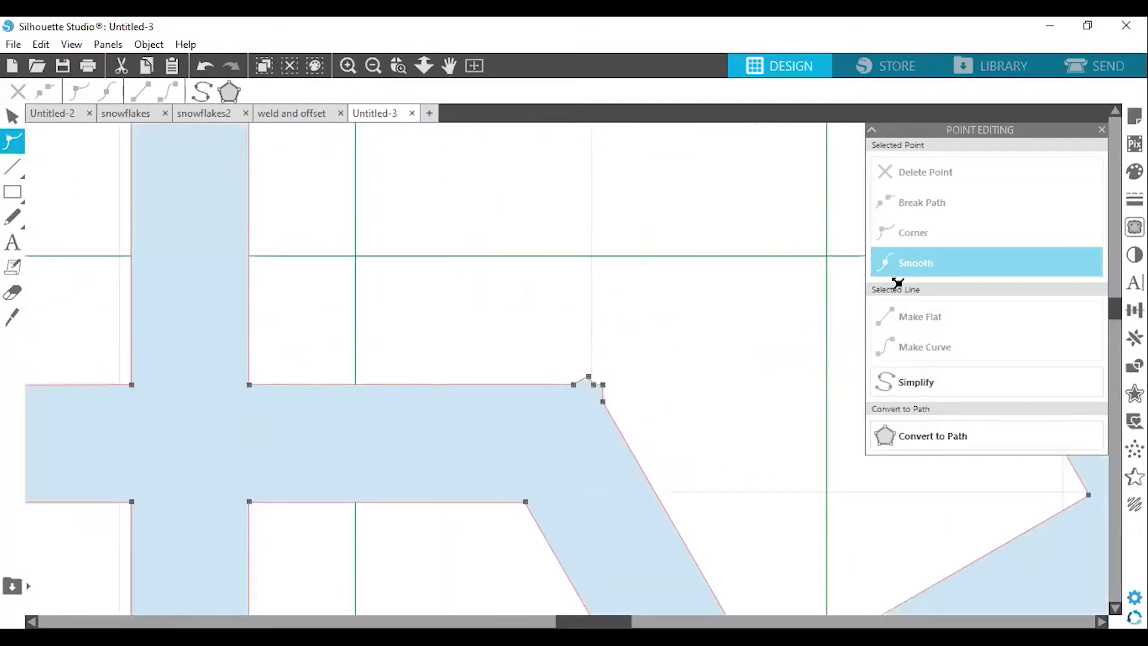
click(913, 232)
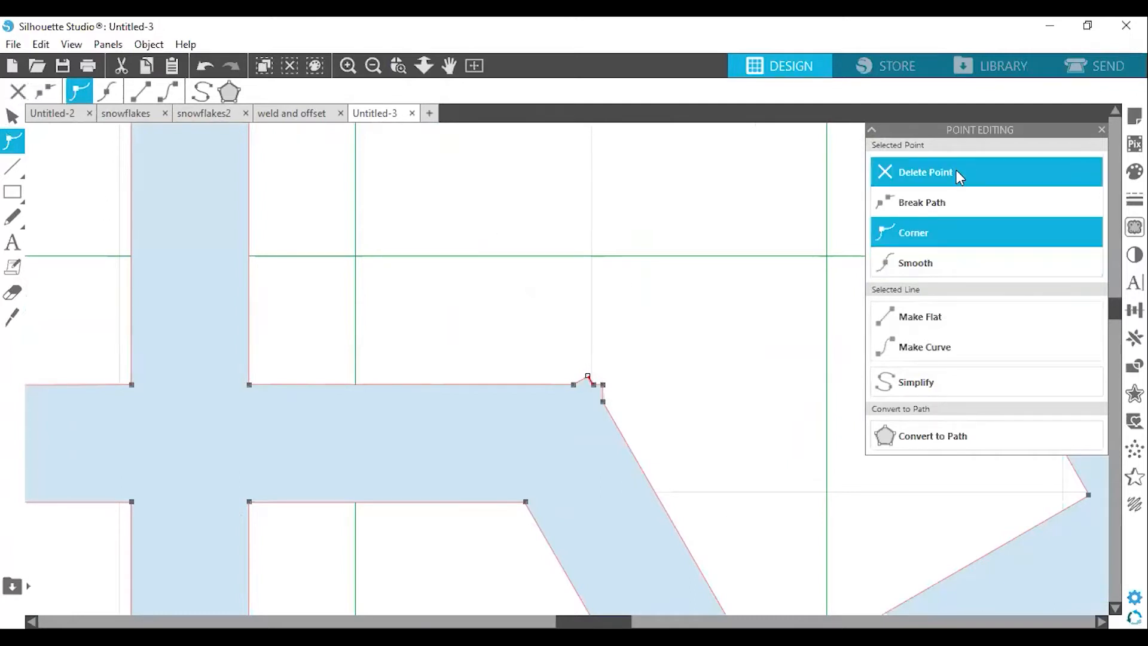
key(Delete)
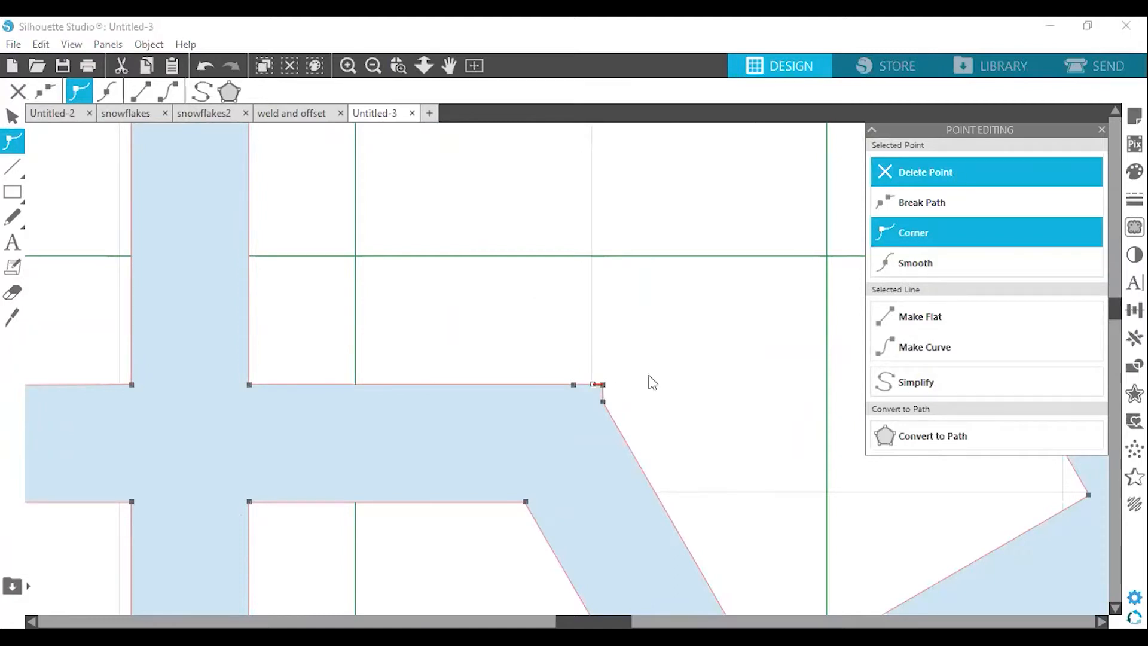
key(Delete)
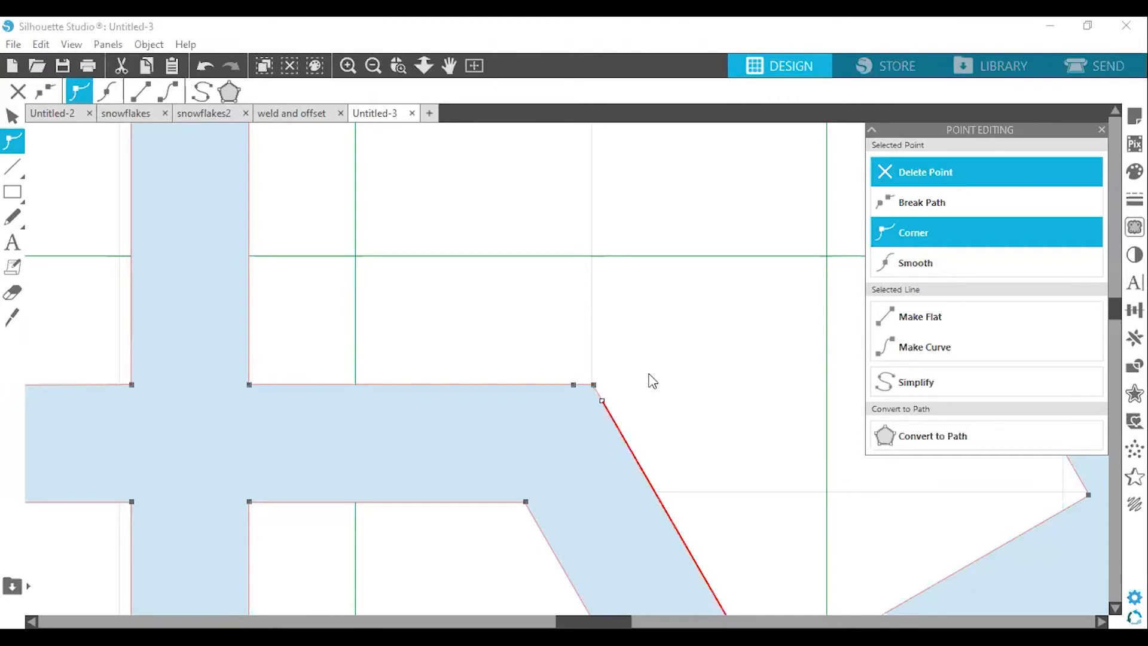
click(652, 380)
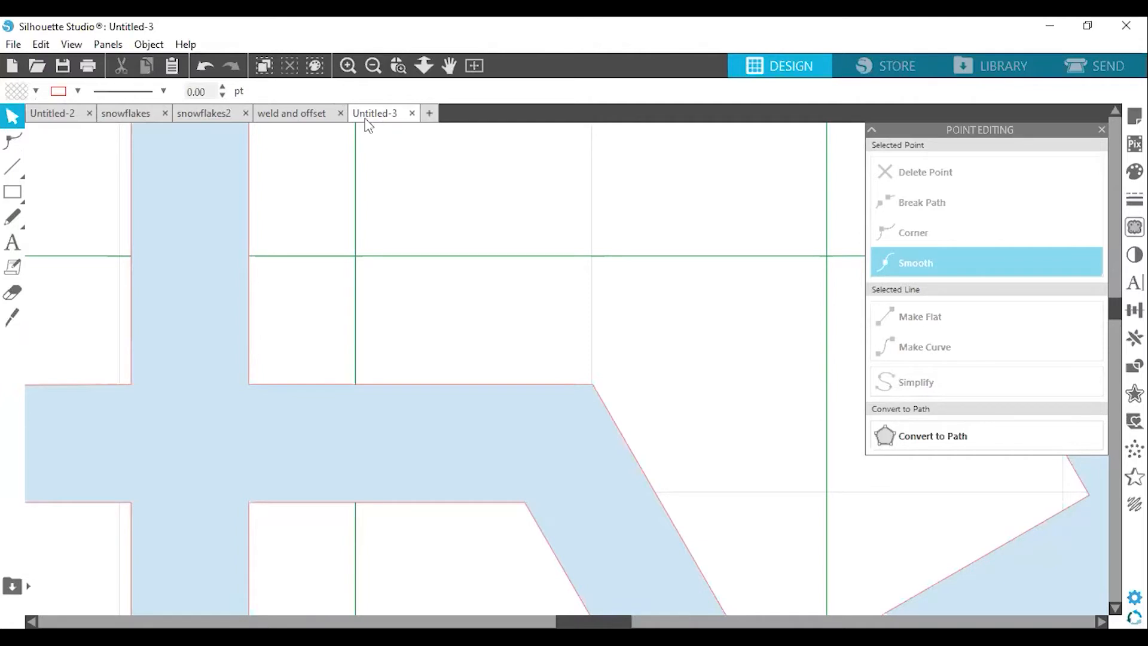
Duplicate the welded snowflake on the mat and place the copy in the grey area left of the mat
click(373, 66)
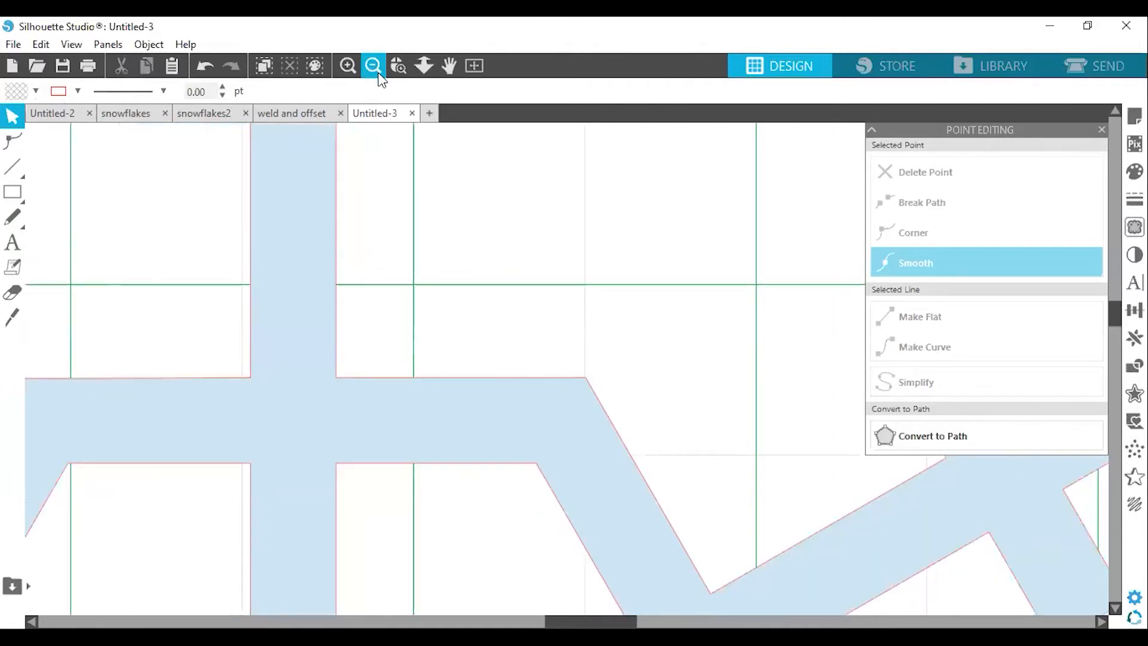
click(375, 71)
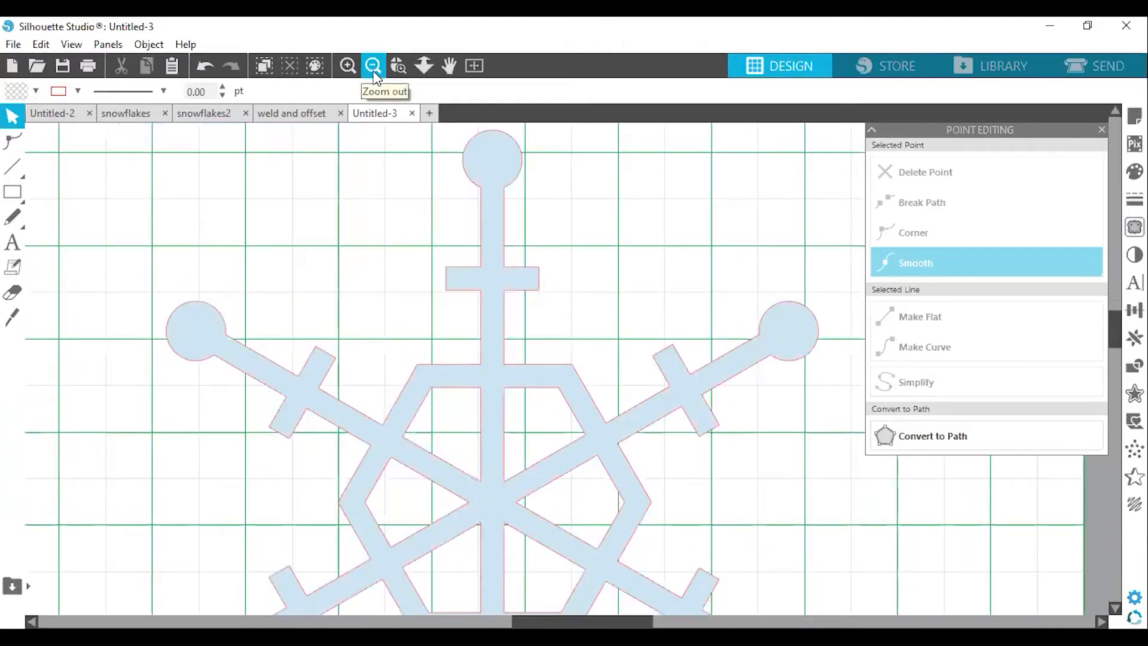
click(374, 71)
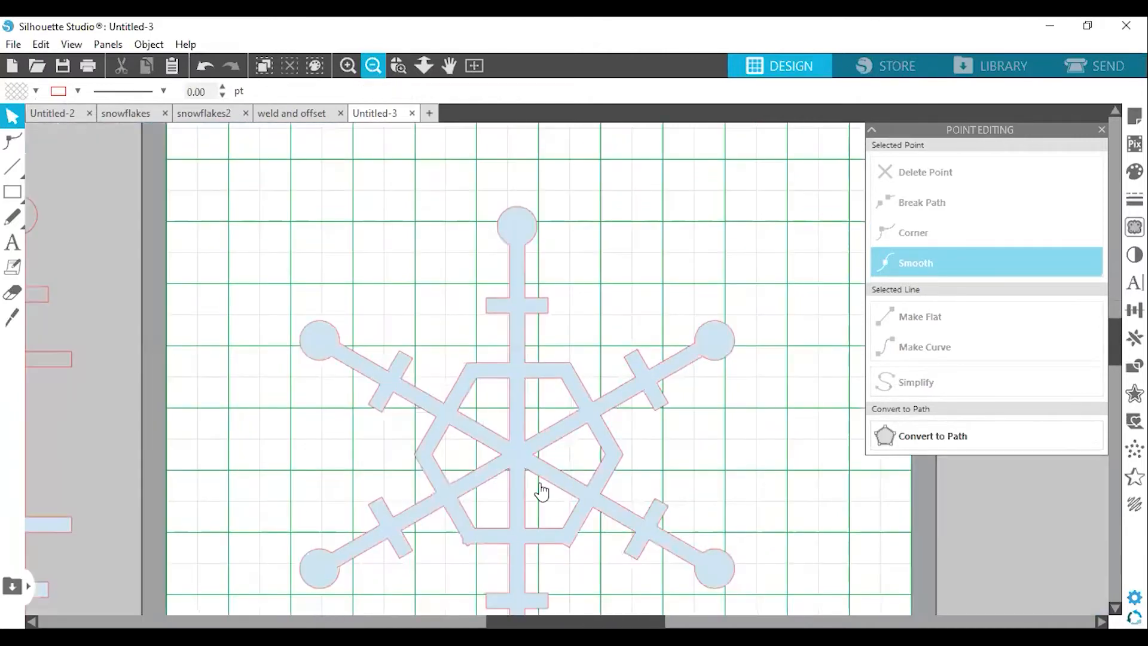
click(374, 71)
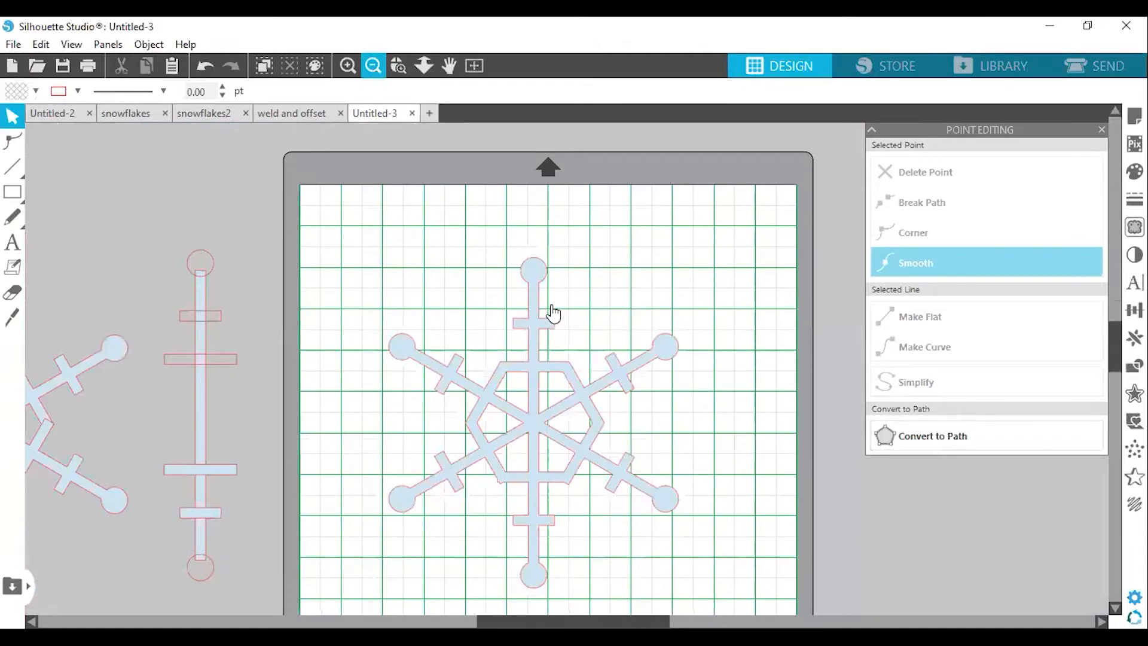
click(376, 71)
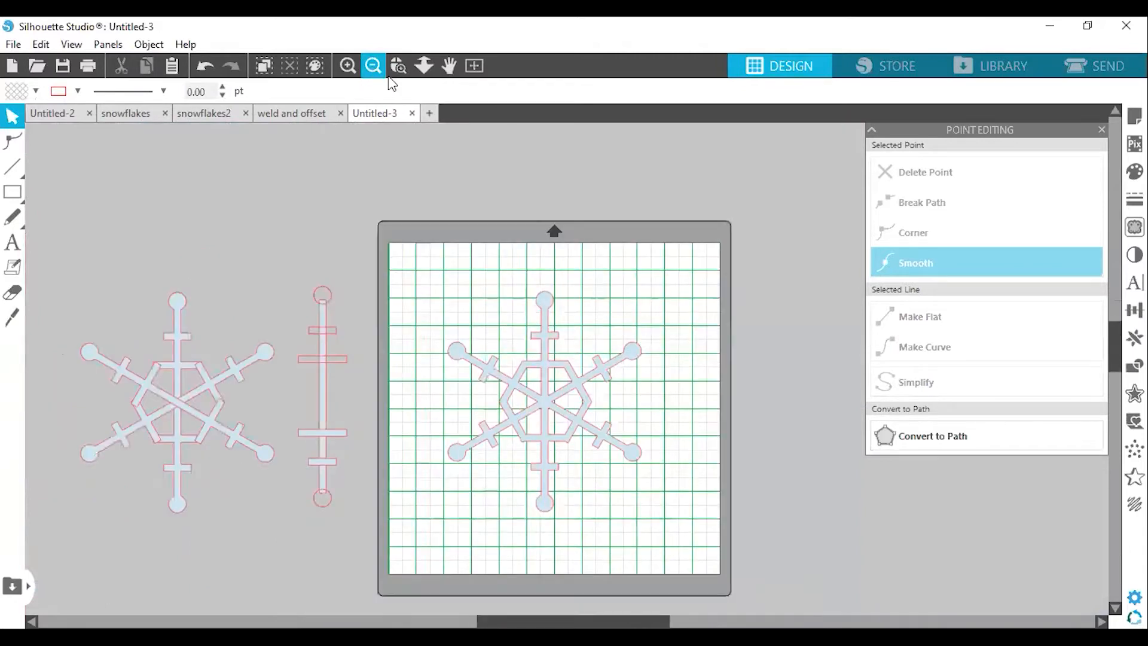
click(349, 72)
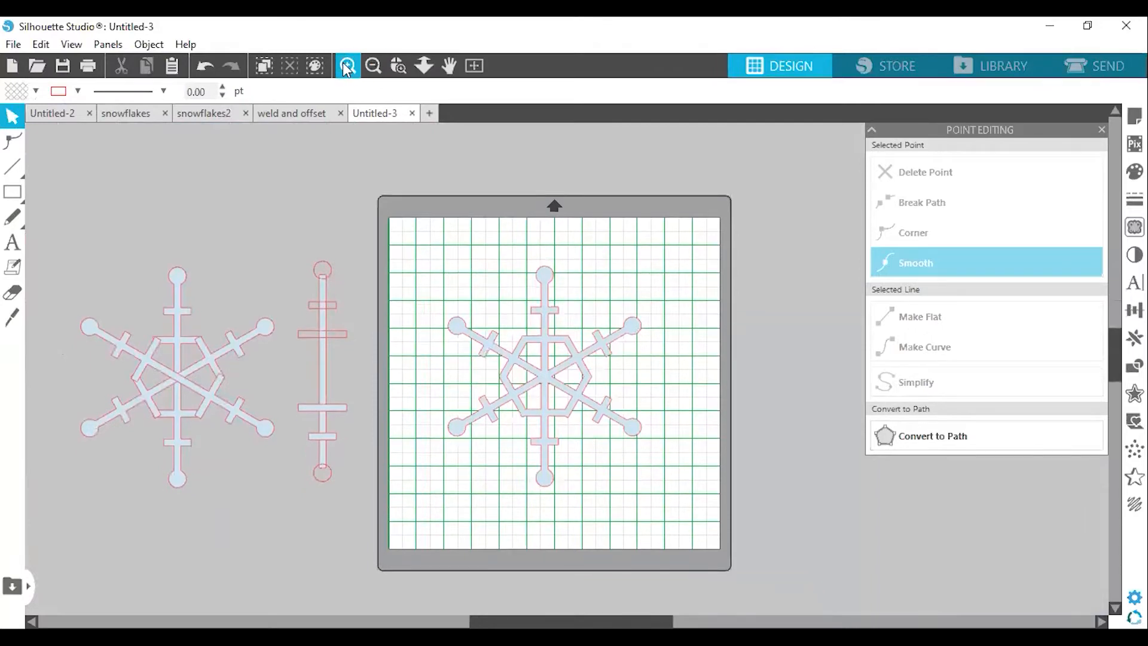
click(628, 335)
click(628, 335)
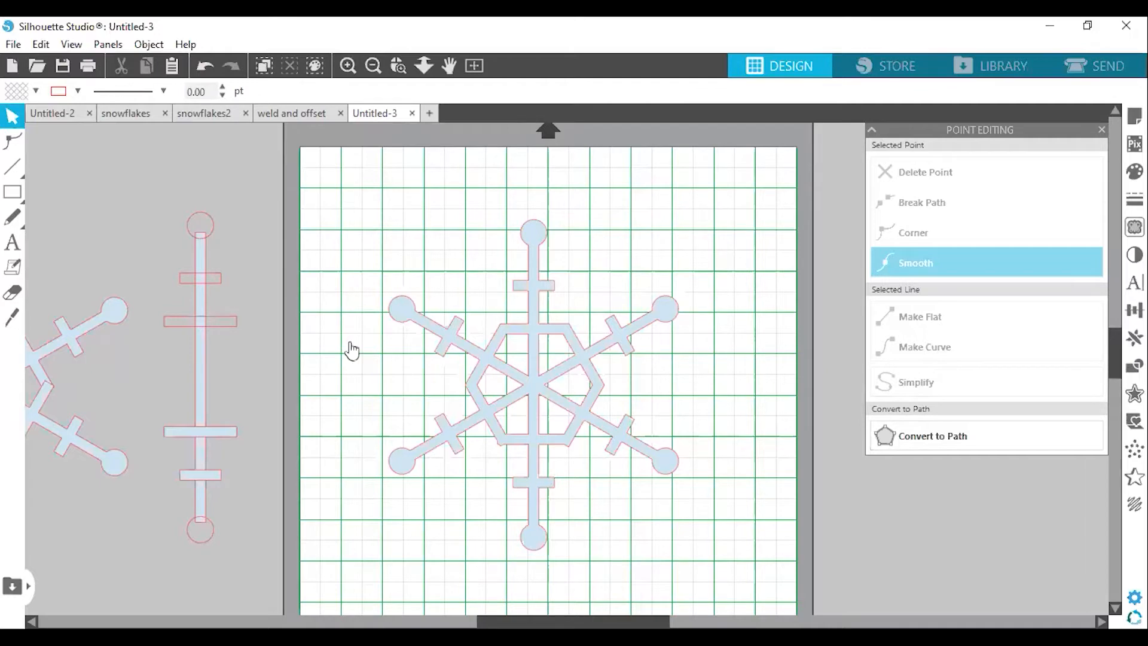
click(528, 381)
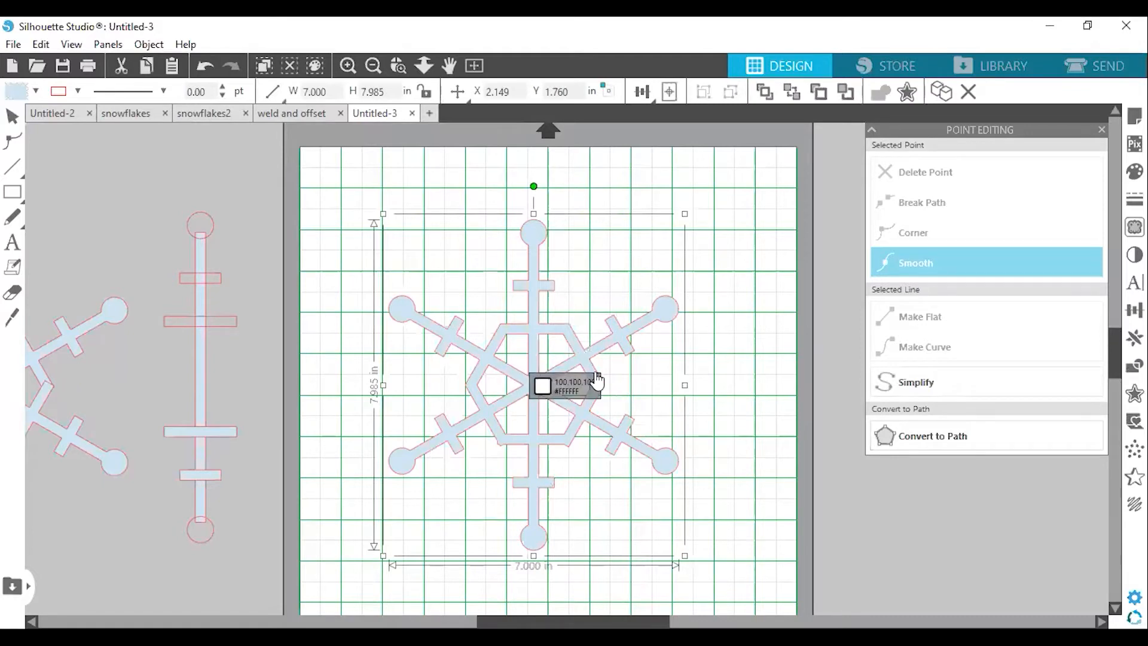
key(ctrl+d)
drag(260, 349, 48, 241)
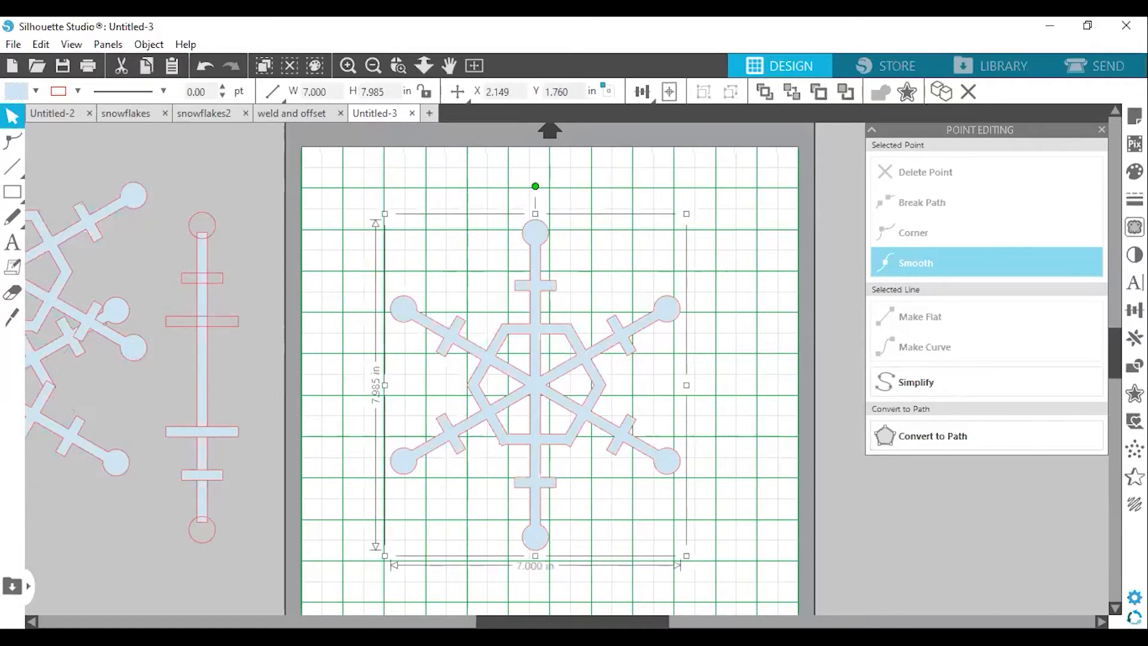
Create an outward offset around the snowflake on the mat with rounded corners and a distance of 0.250 in
click(907, 91)
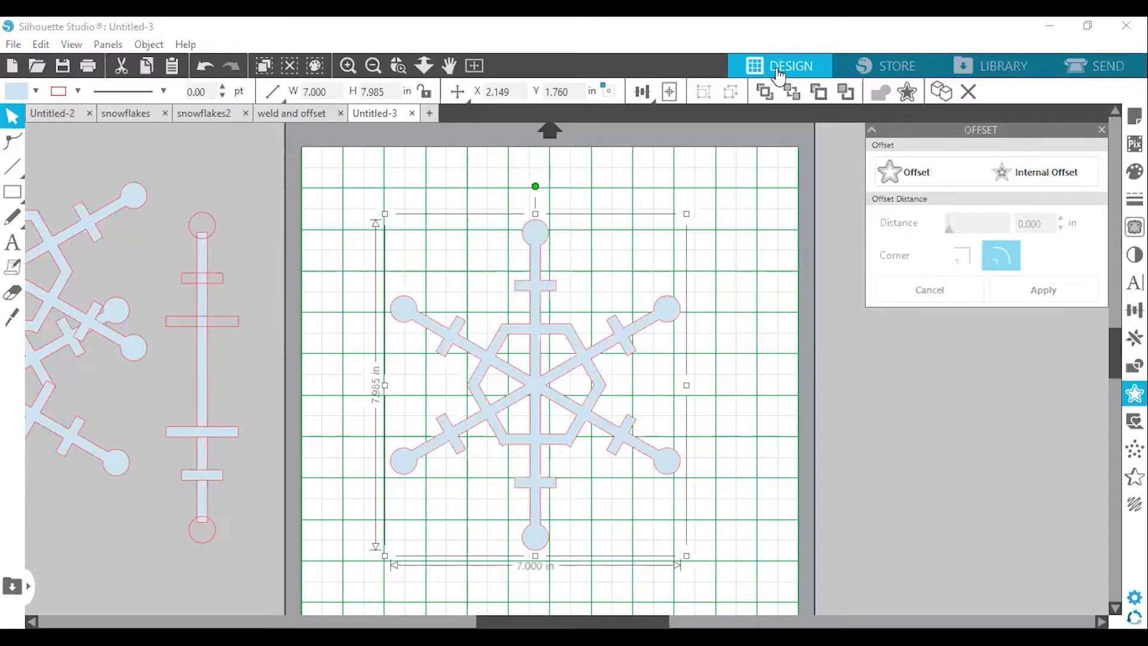
click(1045, 179)
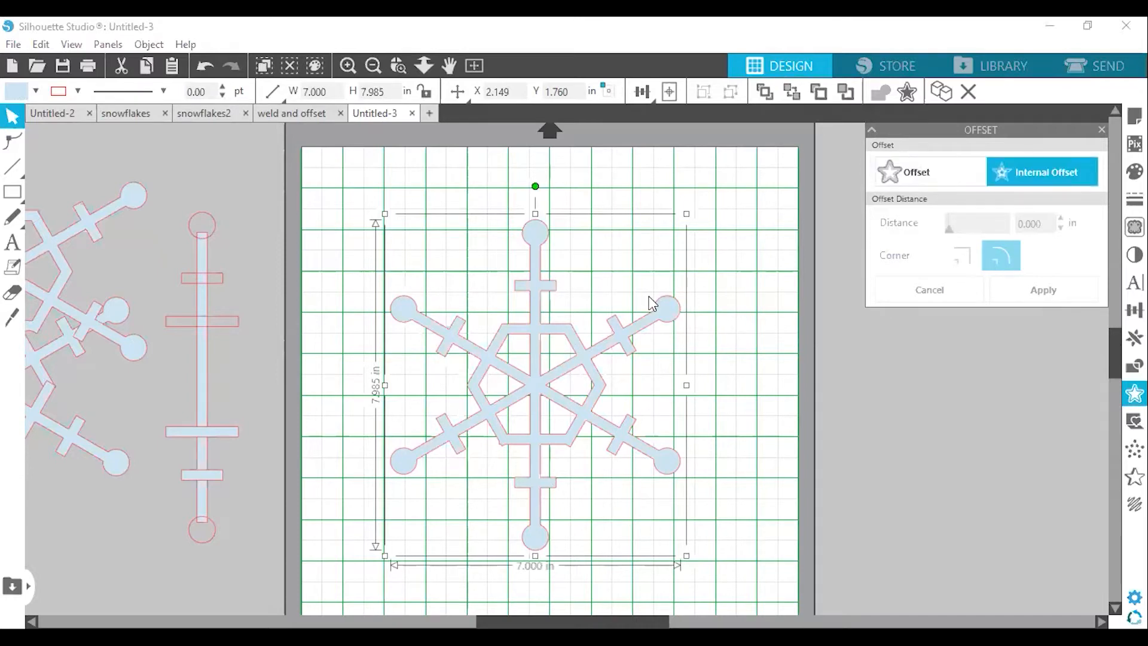
click(893, 178)
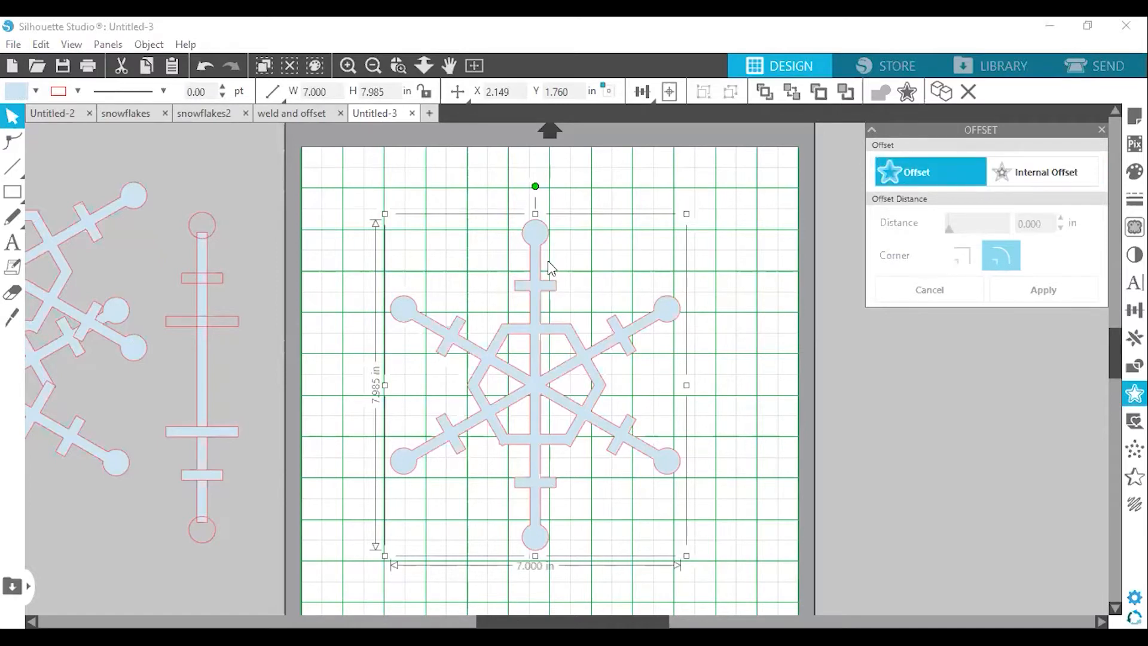
click(568, 379)
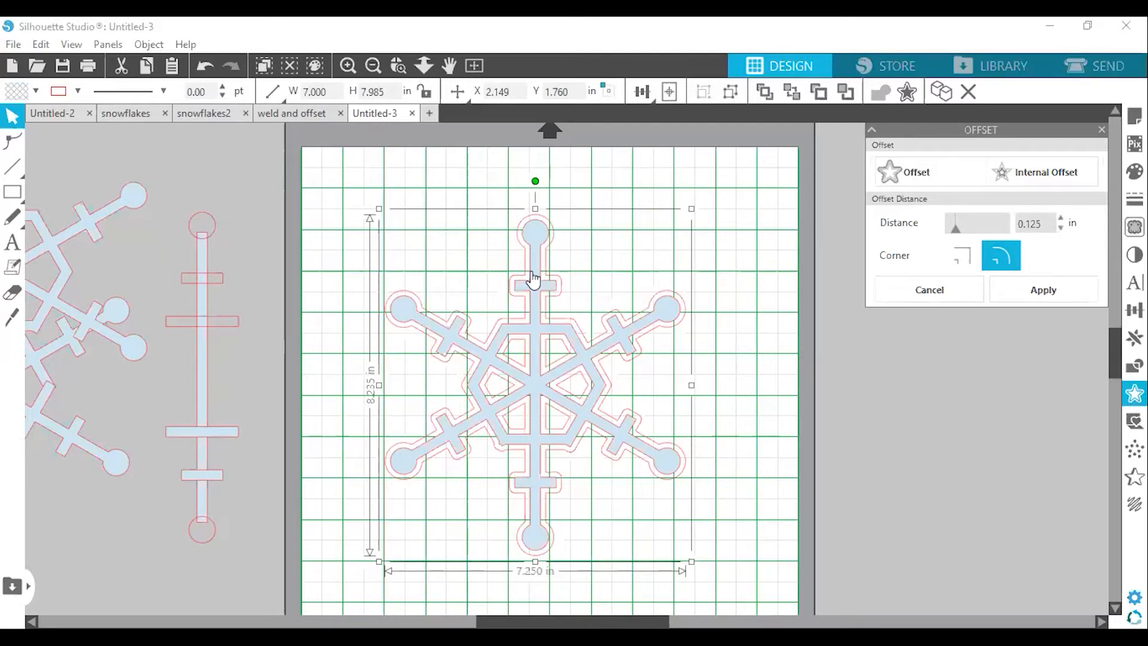
drag(1047, 221, 976, 231)
text(.25)
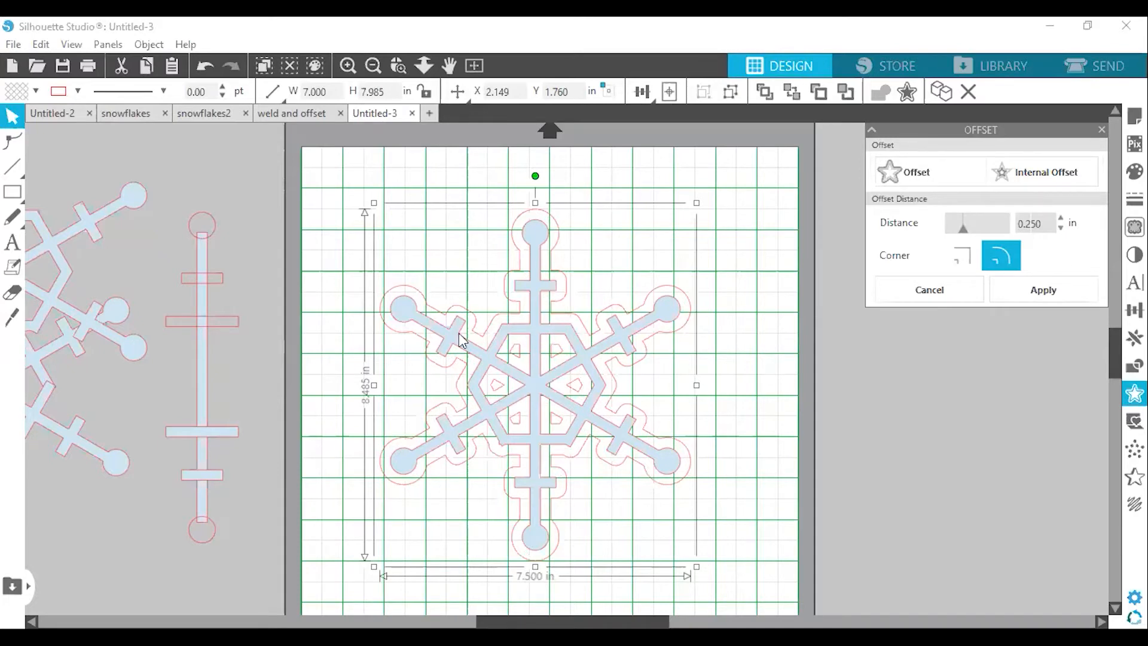
Move the original snowflake off the mat, away from its offset, and shift the offset outline slightly up and left
click(328, 334)
drag(504, 328, 165, 343)
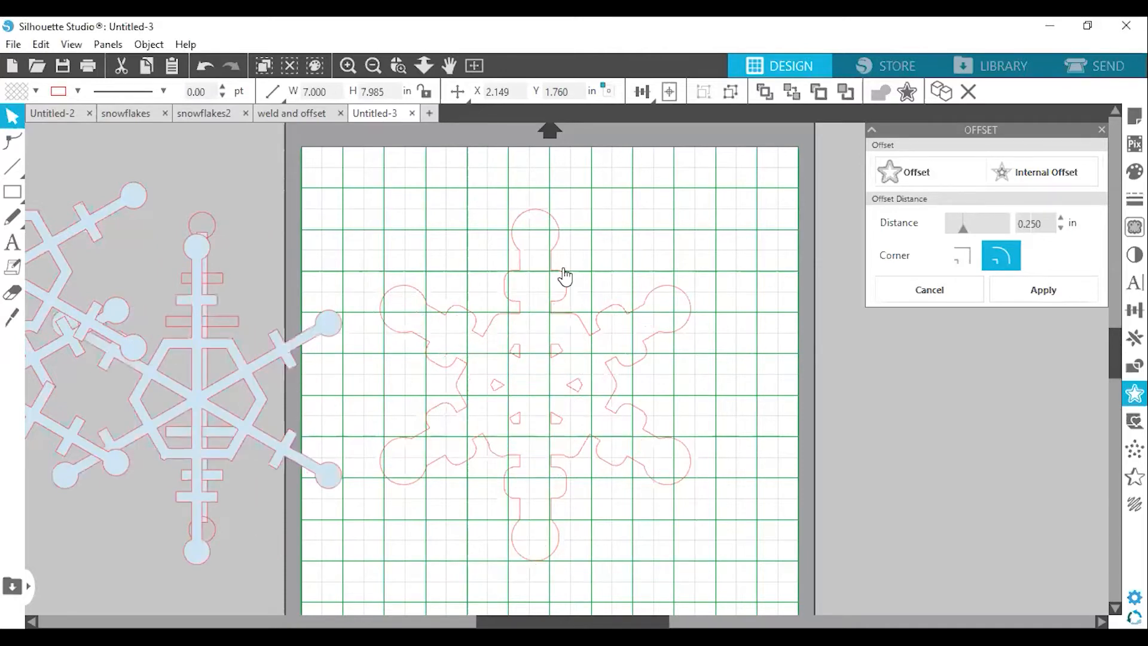
mouse_move(557, 353)
mouse_down()
mouse_move(552, 336)
mouse_move(545, 357)
mouse_up()
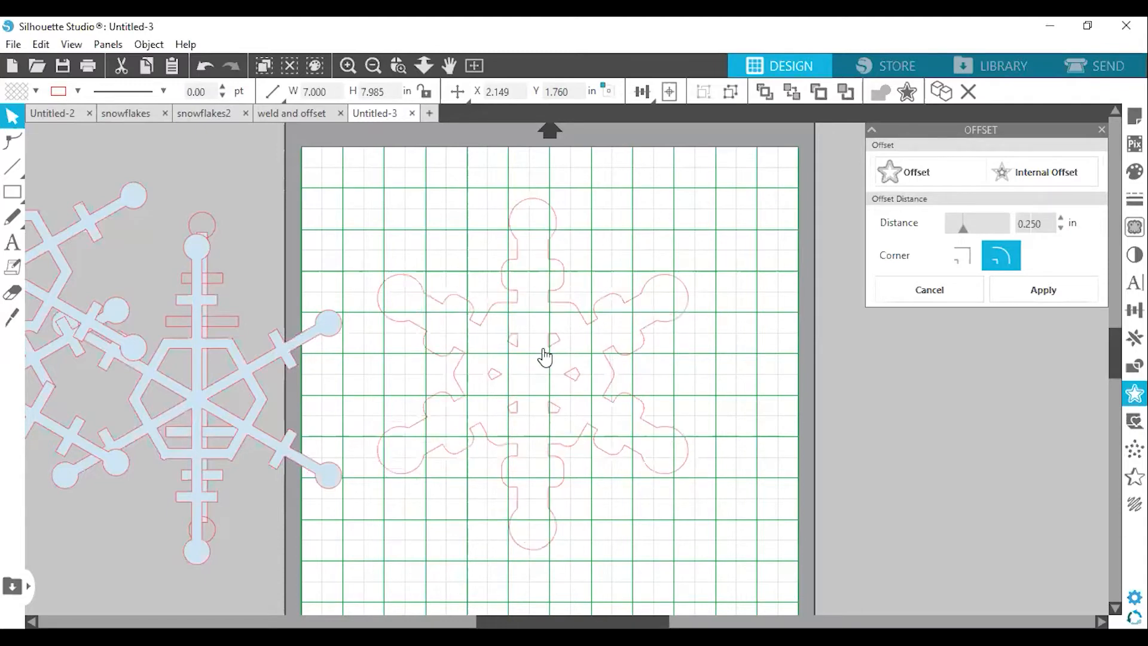
click(495, 249)
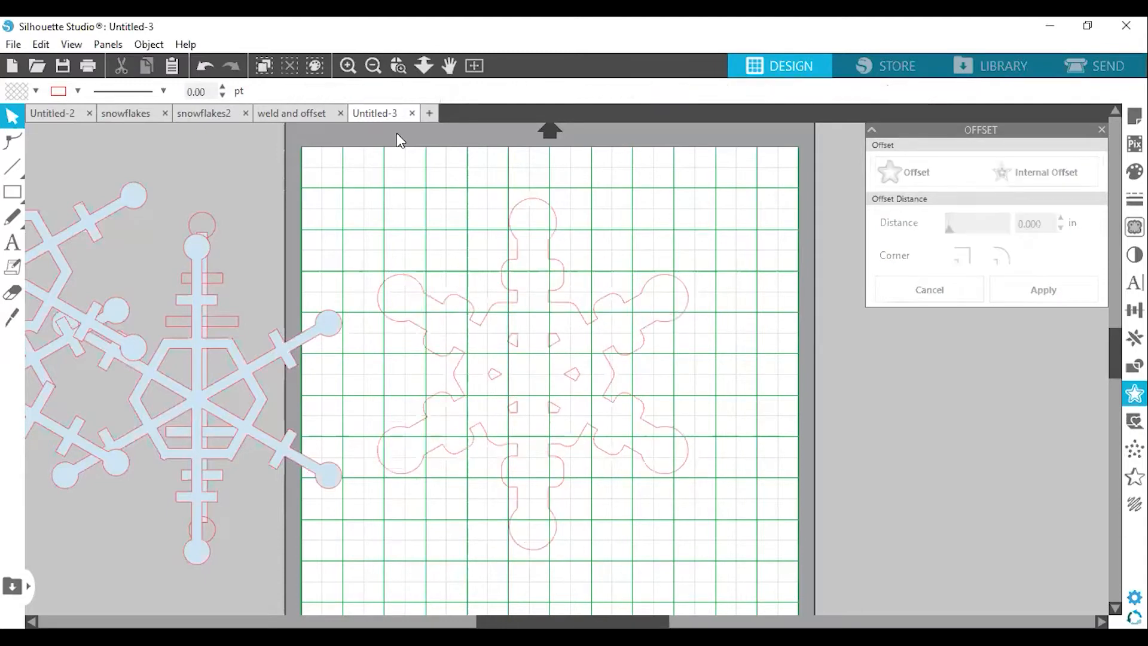
Release the offset outline's compound path and move one small inner cutout outside the snowflake to its right
right_click(566, 327)
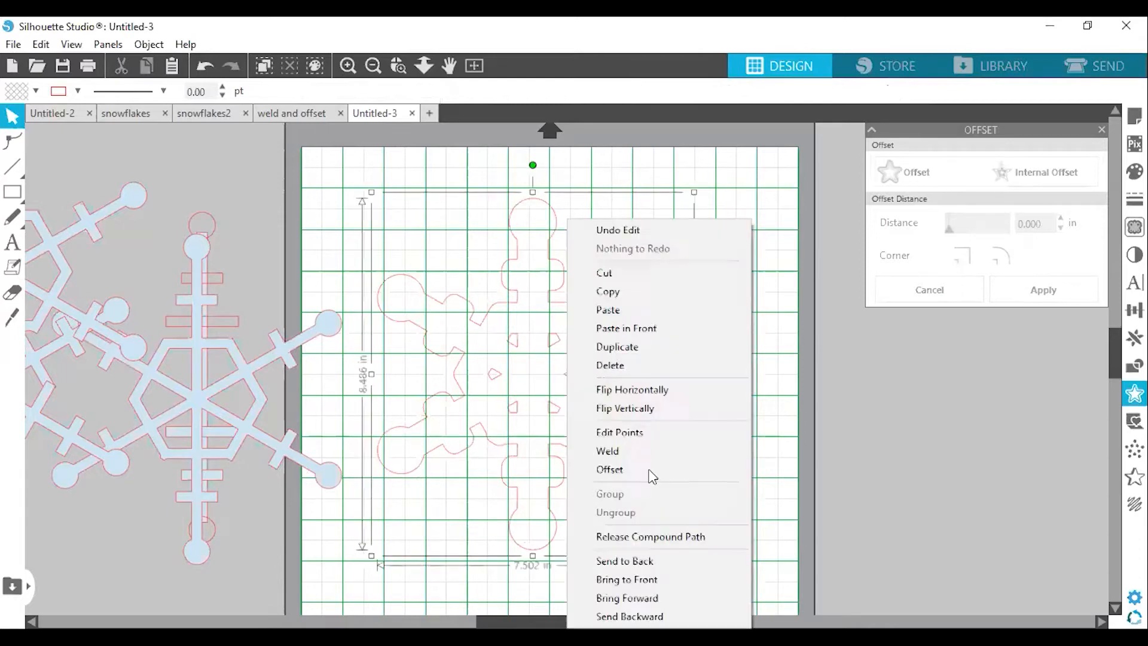
click(688, 538)
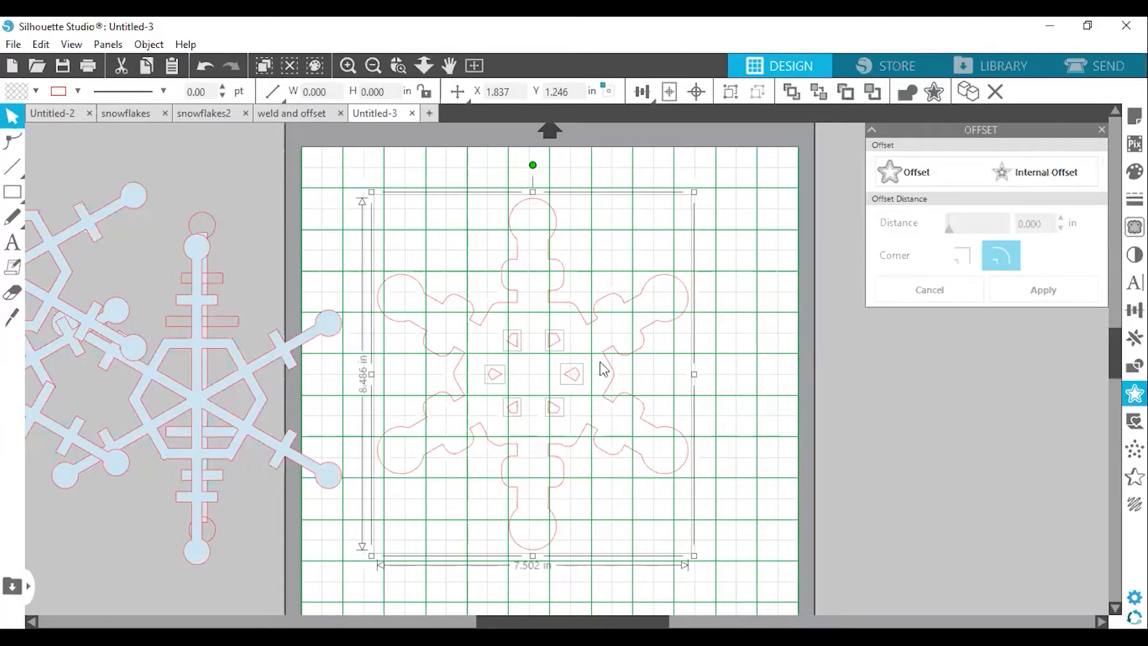
click(550, 354)
click(548, 344)
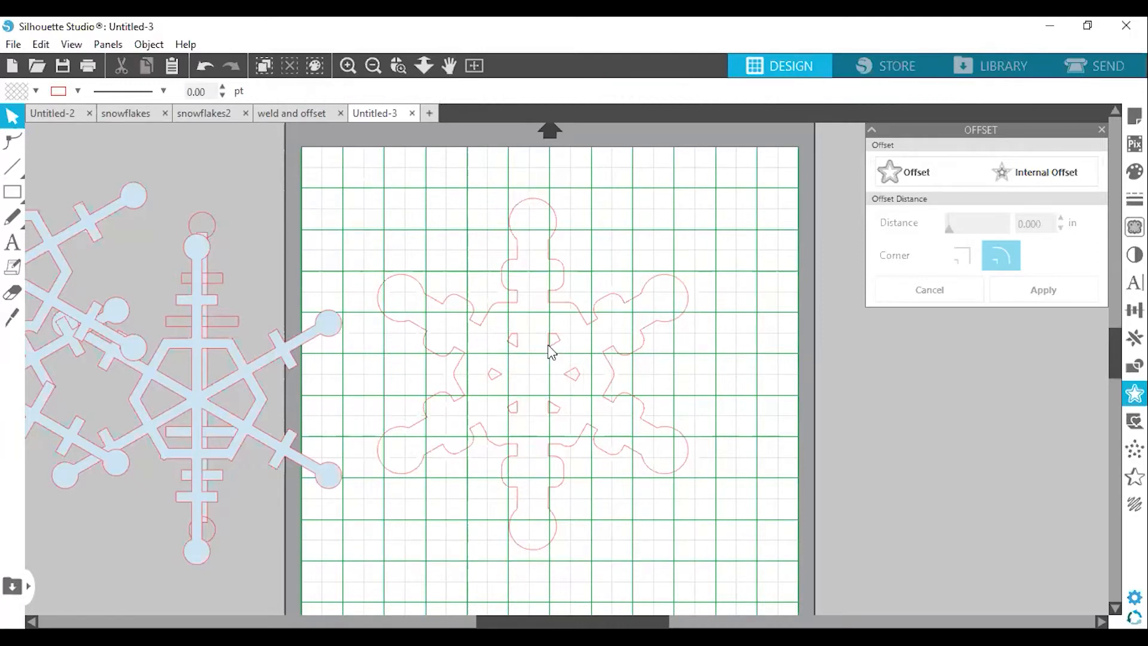
drag(548, 344, 596, 345)
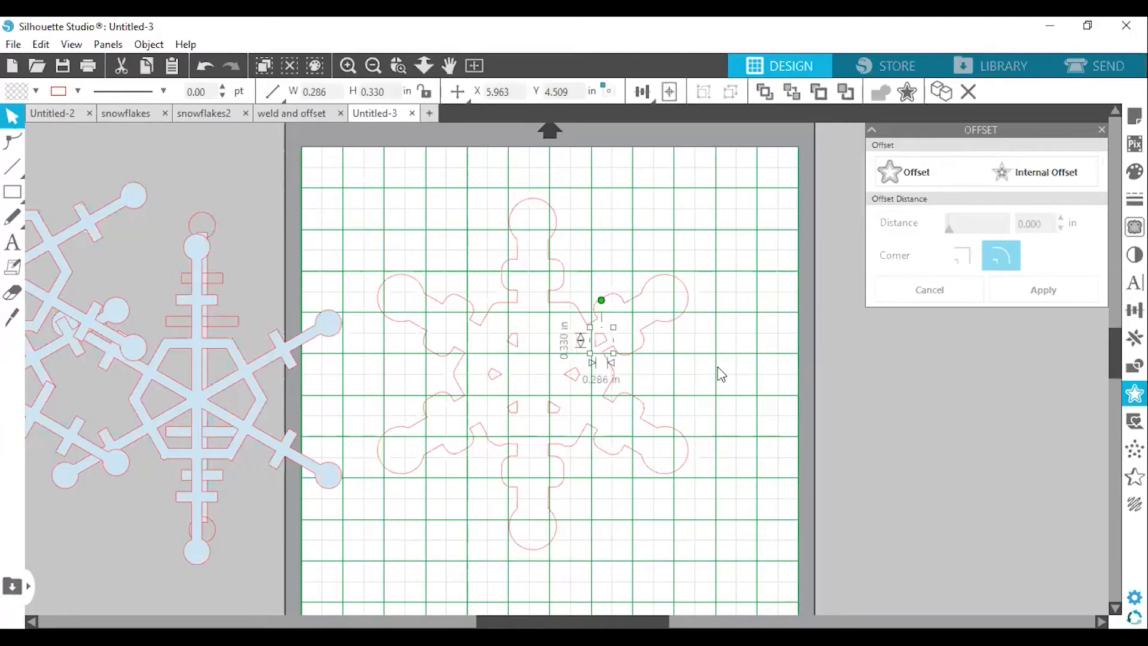
drag(721, 375, 720, 376)
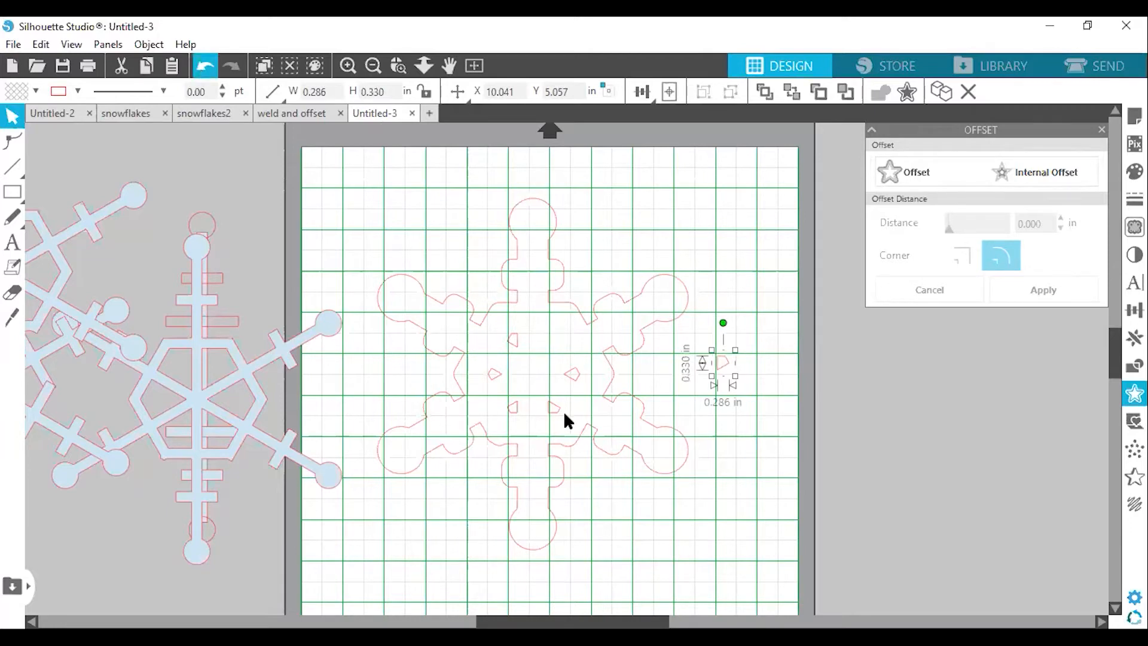
Undo the inner cutout's move and combine all the offset pieces into a compound path
key(ctrl+z)
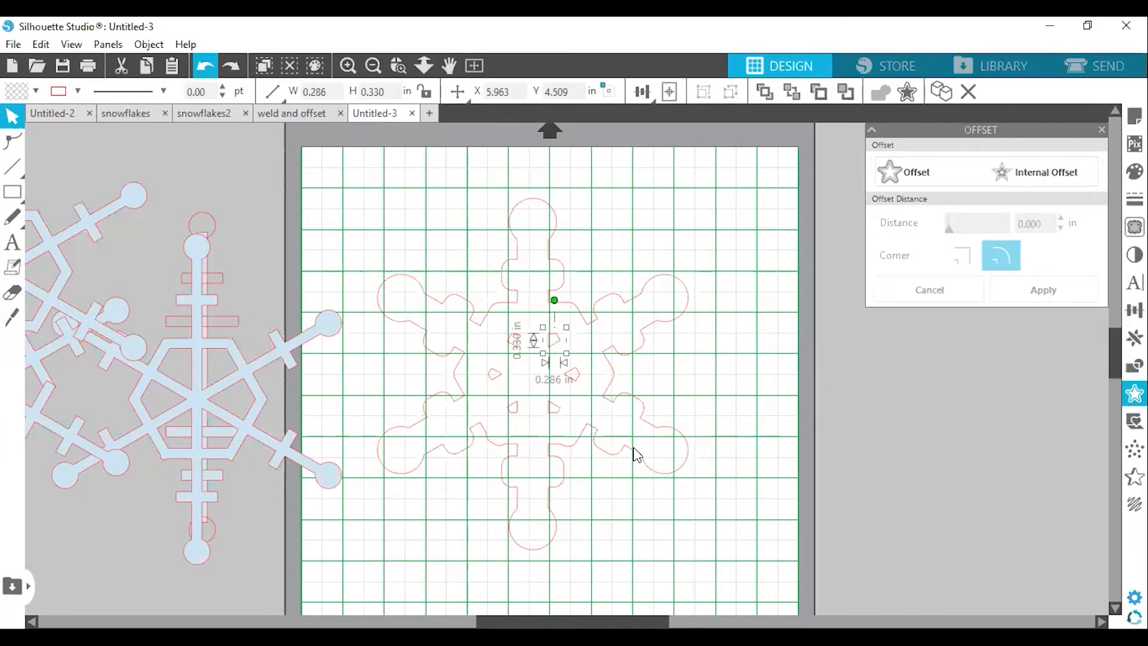
click(668, 468)
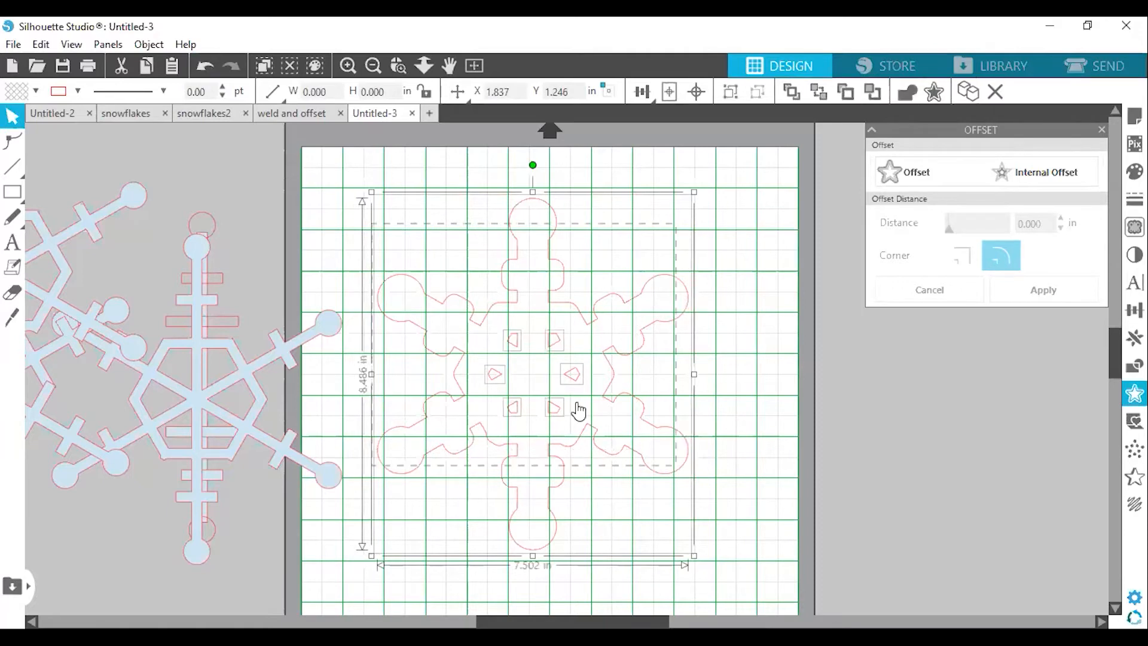
right_click(606, 343)
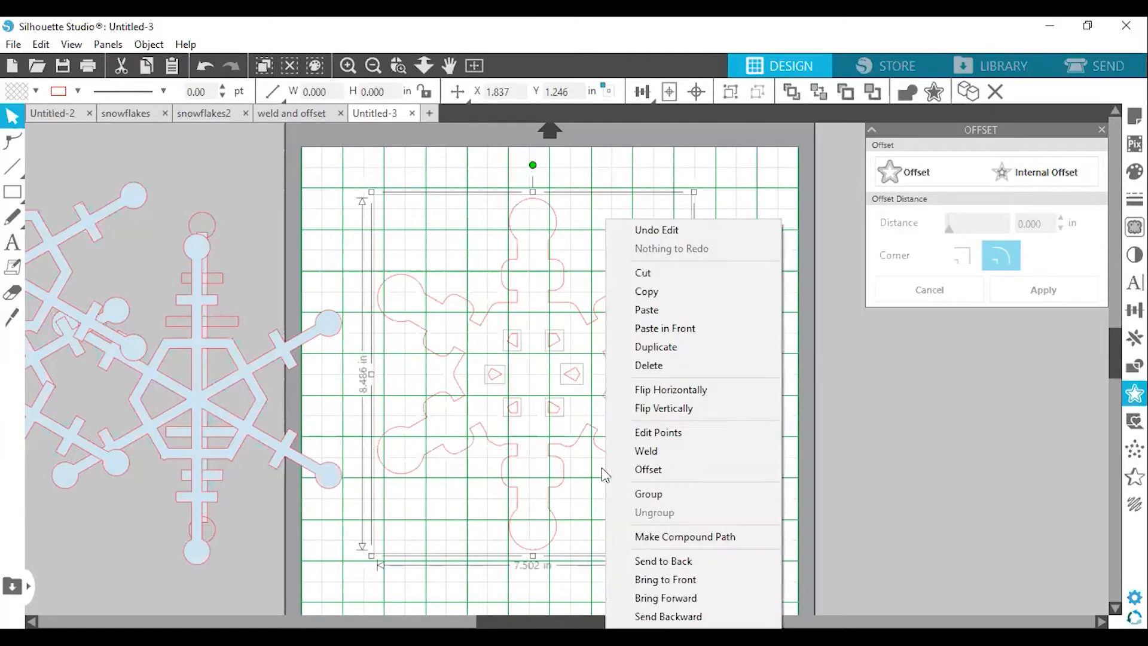
click(658, 537)
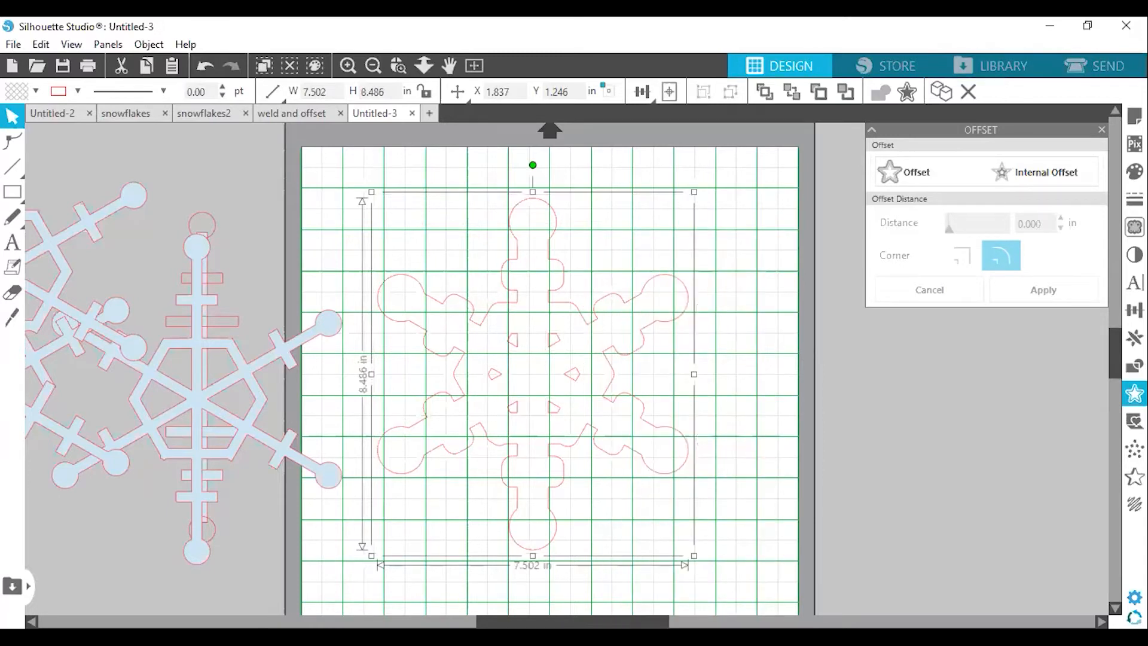
Fill the offset snowflake with solid blue and release its compound path
click(1134, 172)
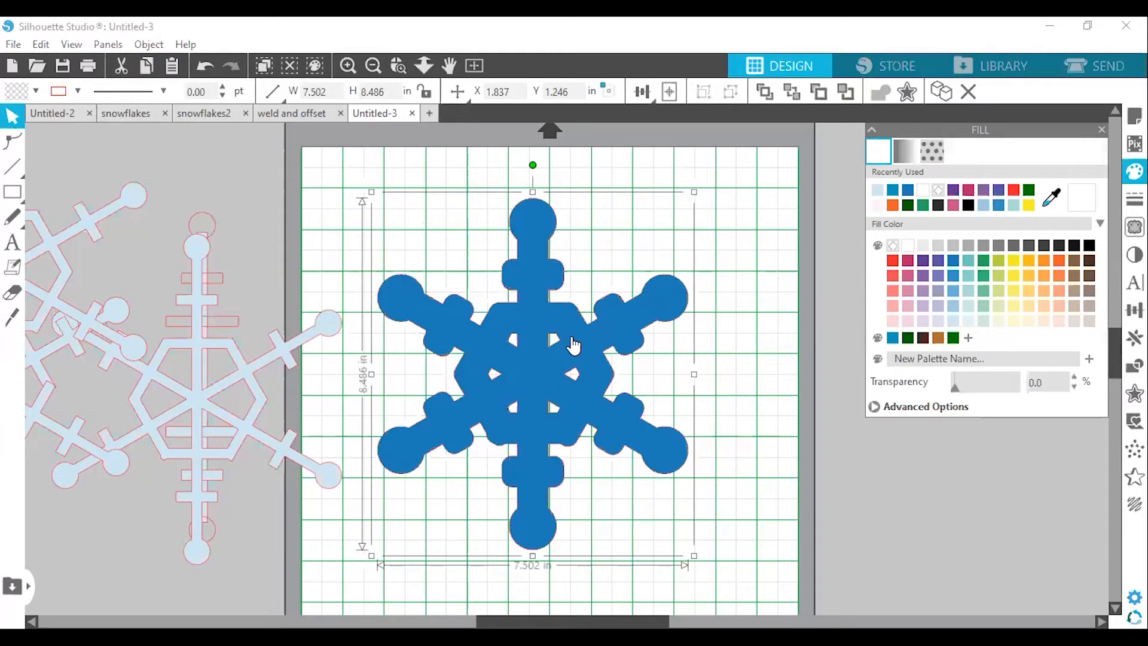
right_click(572, 336)
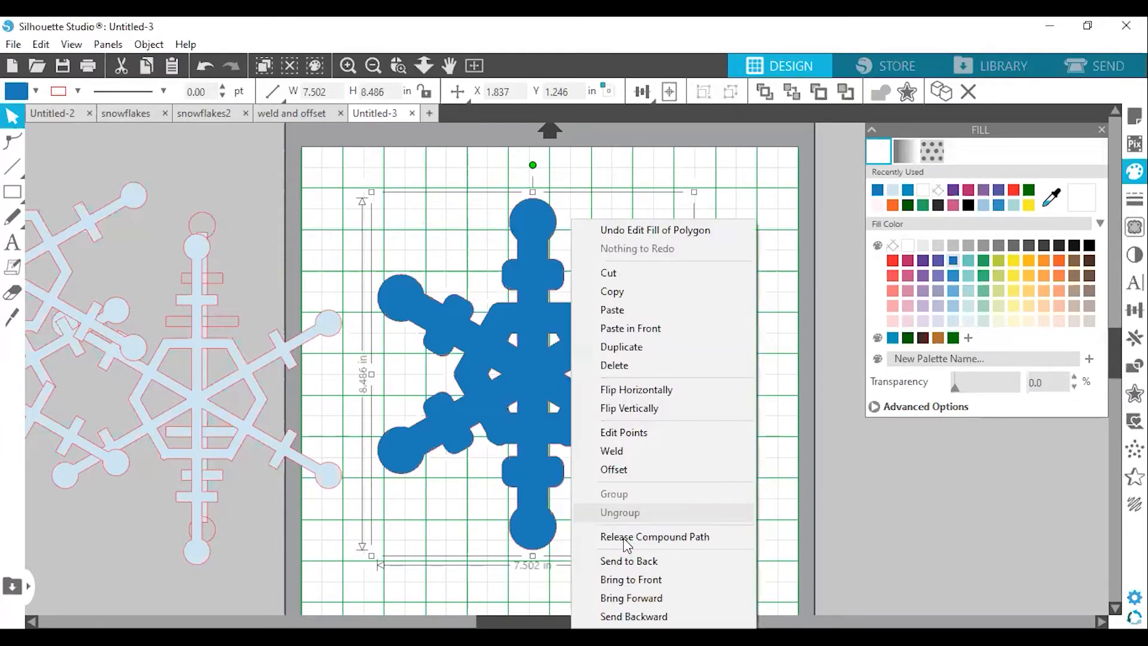
click(626, 540)
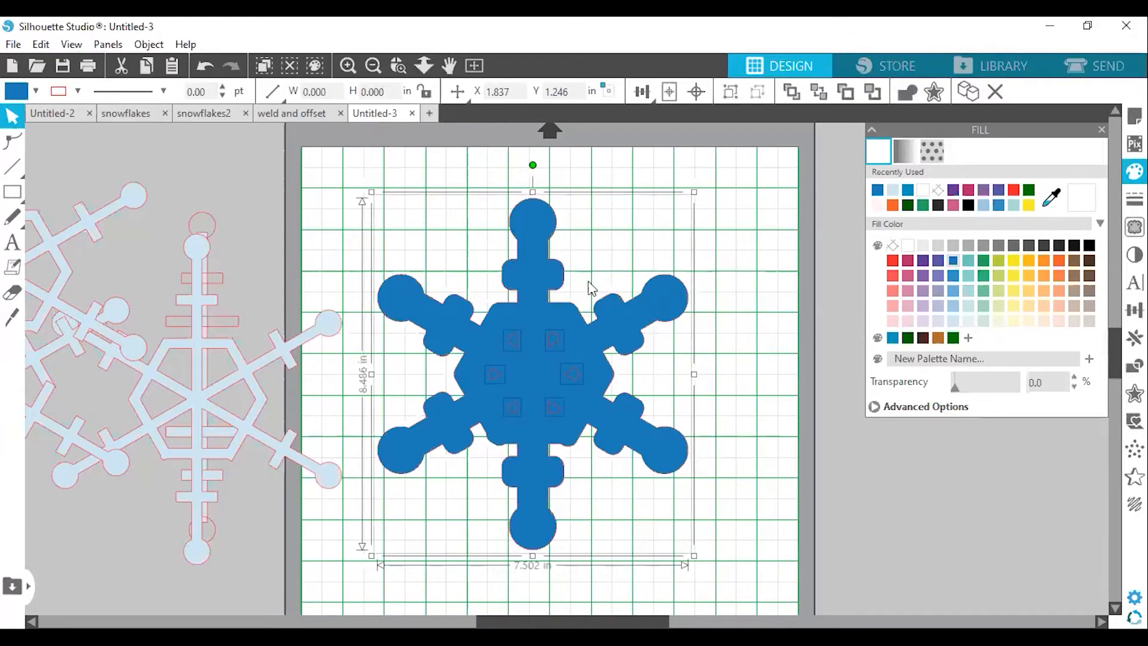
Shift the released blue snowflake pieces slightly down and move one inner cutout outside the snowflake, above its upper-right arm
drag(544, 341, 558, 361)
key(Escape)
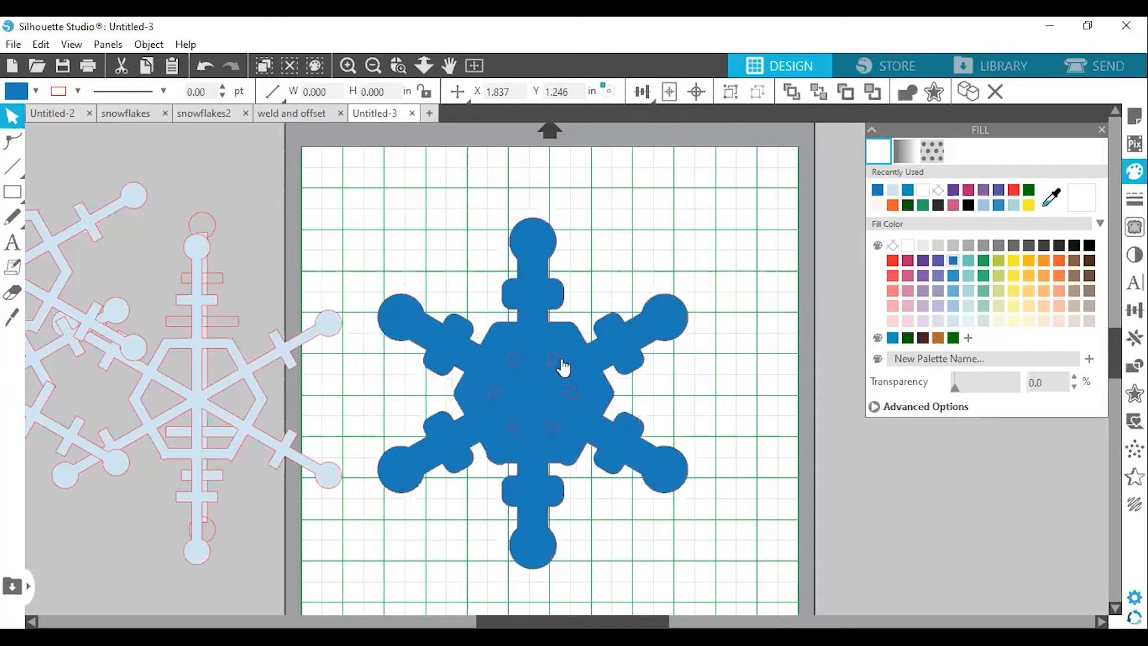
drag(598, 321, 621, 270)
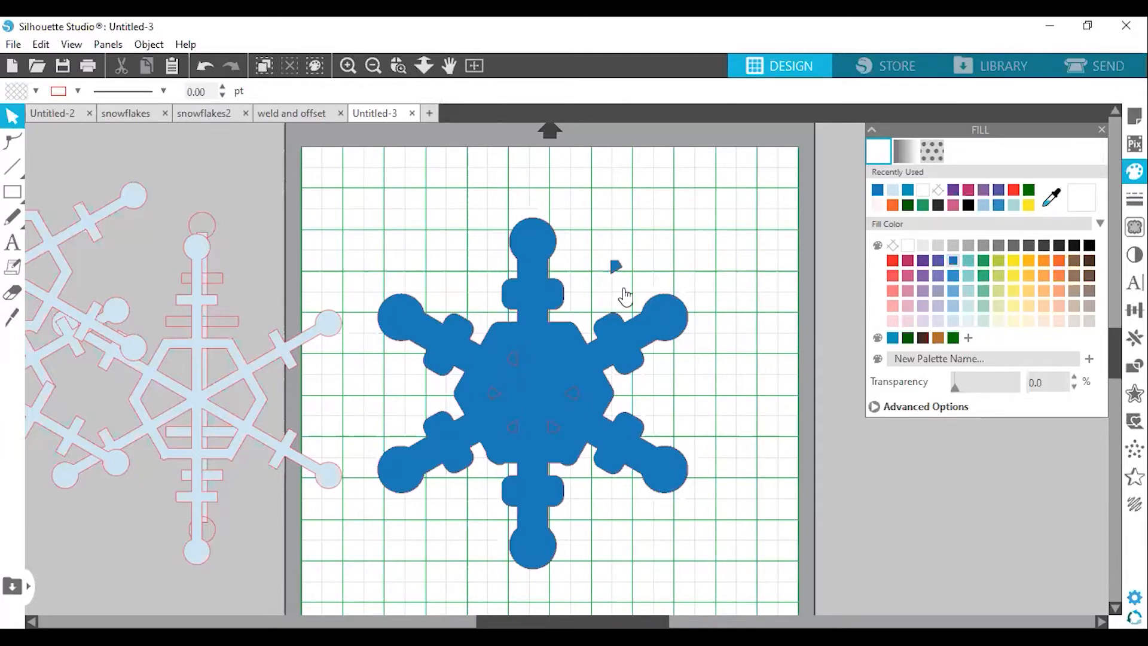
Undo the cutout's move, the shift of the blue pieces and the release of the offset's compound path
click(206, 67)
click(206, 67)
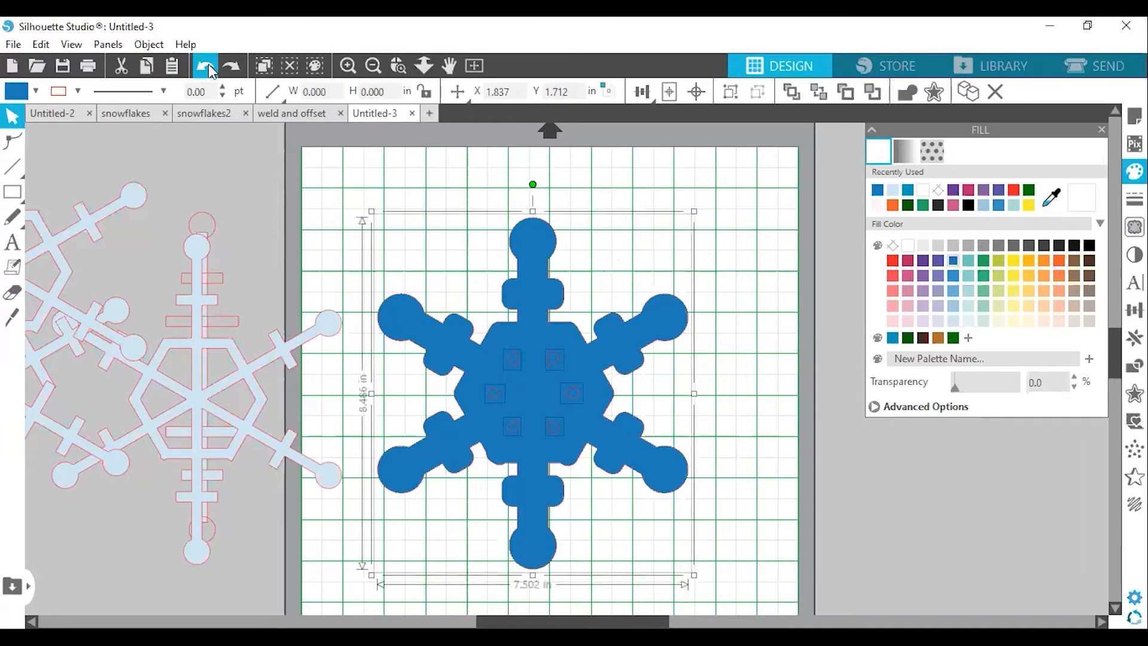
click(206, 67)
click(207, 66)
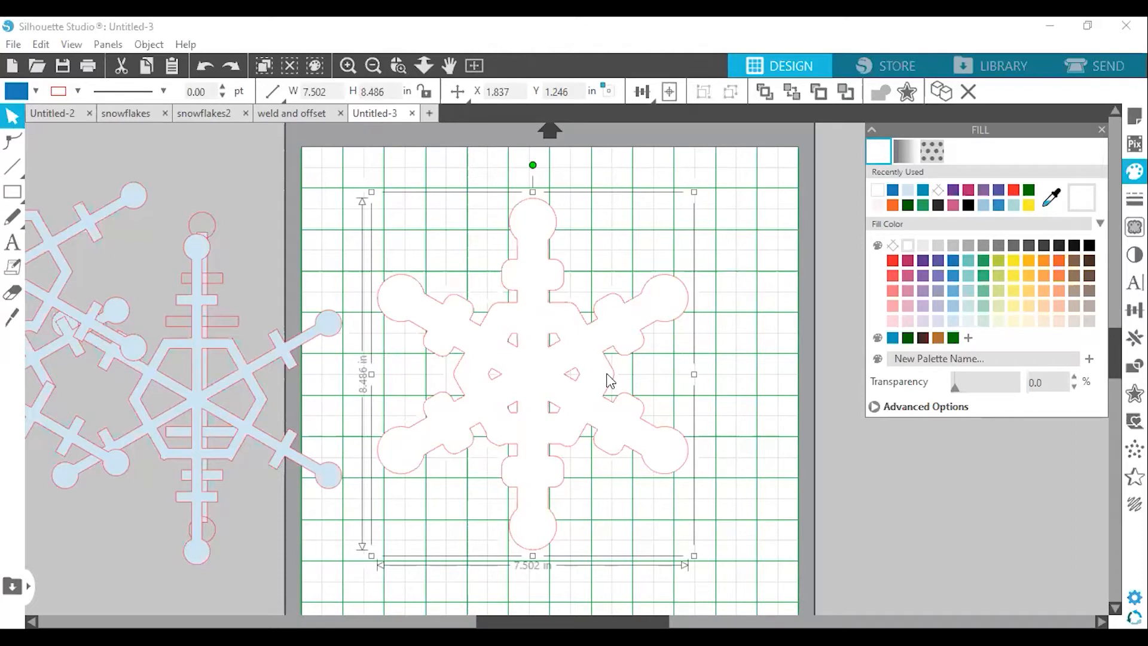
Move the original light-blue snowflake back onto the white offset snowflake and centre the two shapes on each other
drag(196, 338, 540, 313)
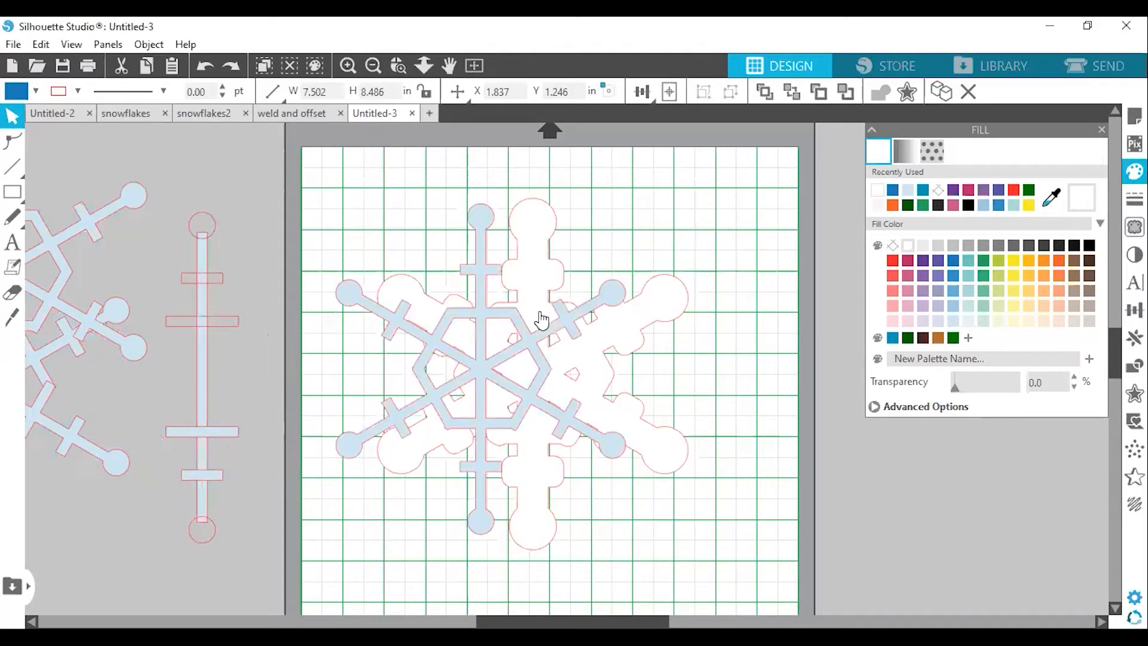
click(374, 210)
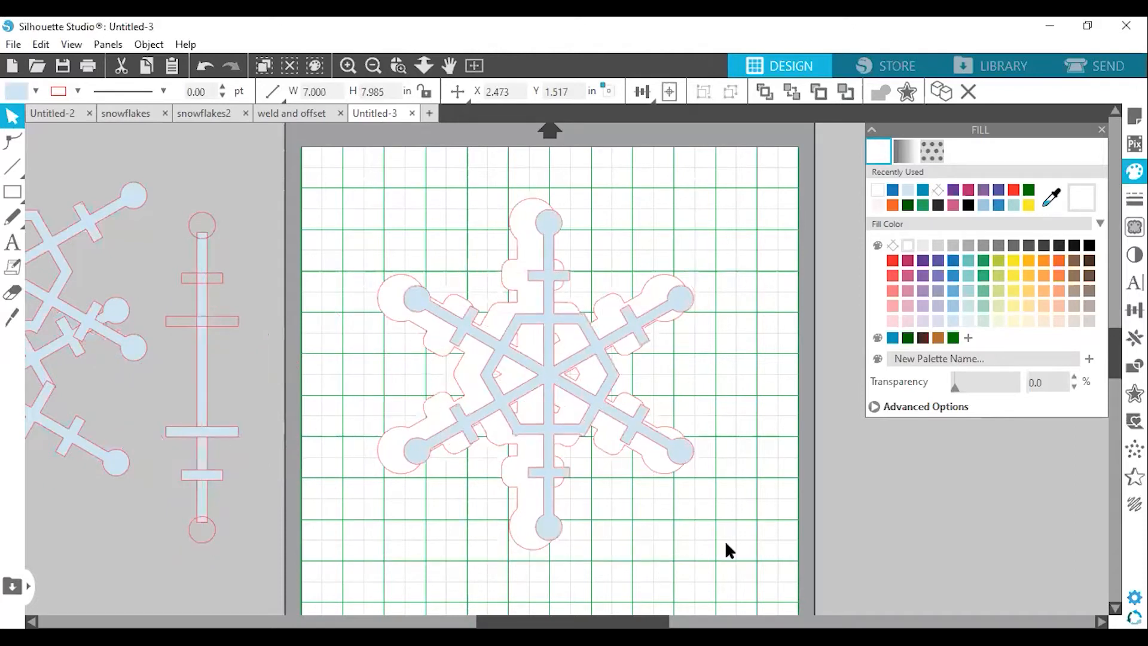
drag(374, 209, 725, 542)
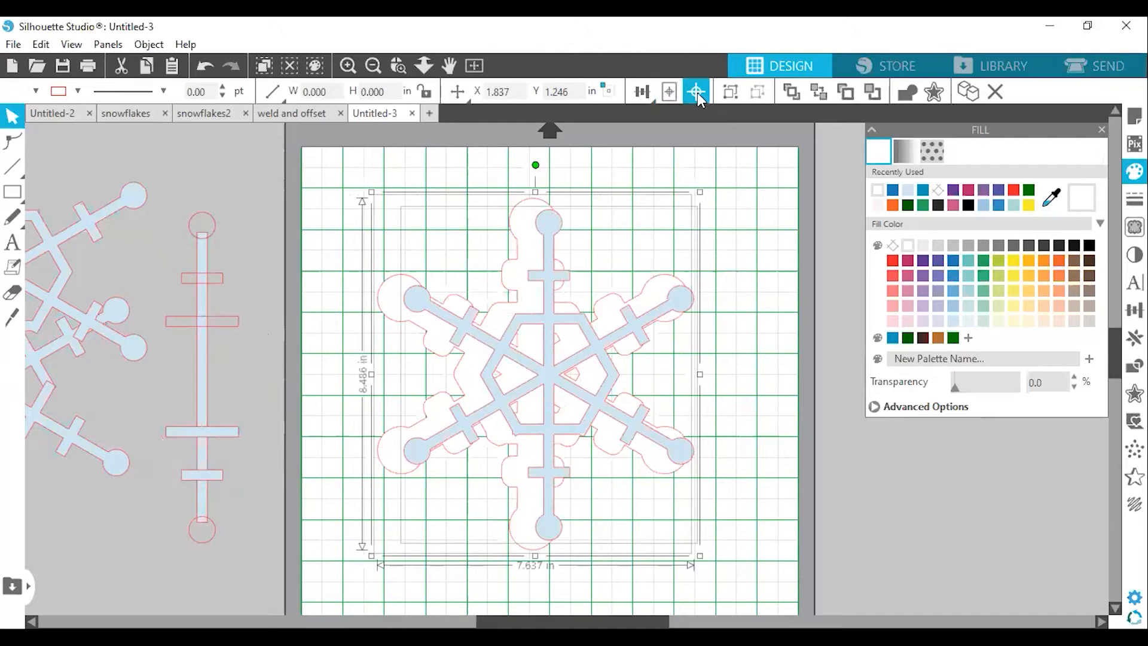
click(697, 92)
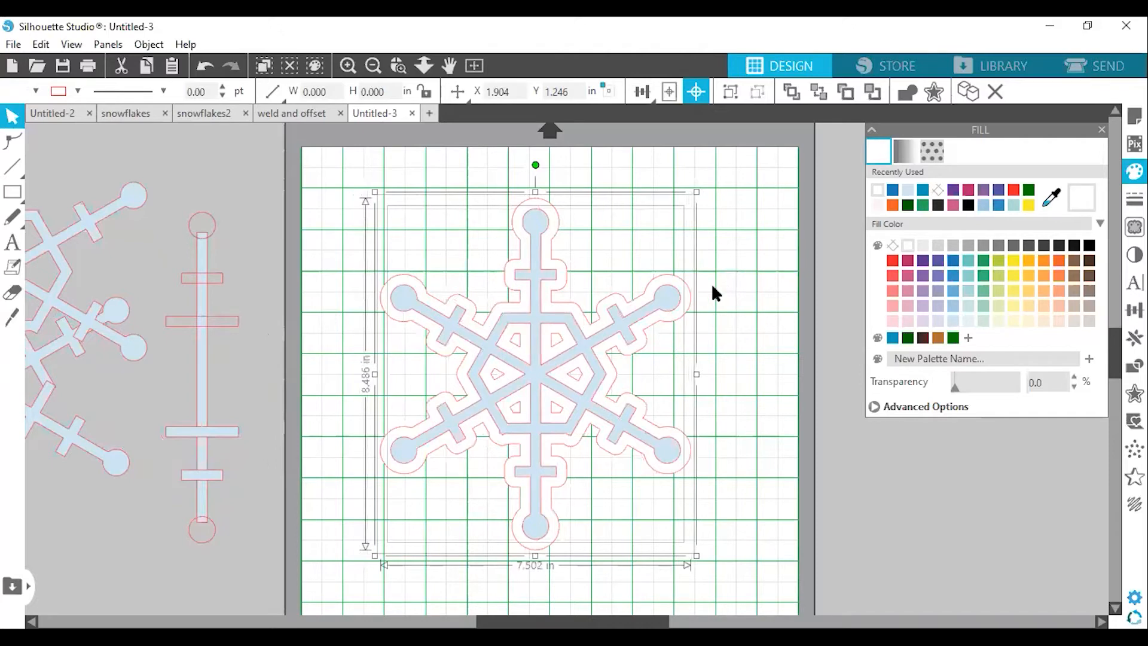
Create a 0.25 in offset with rounded corners around the white snowflake layer and fill the new offset with blue
click(687, 288)
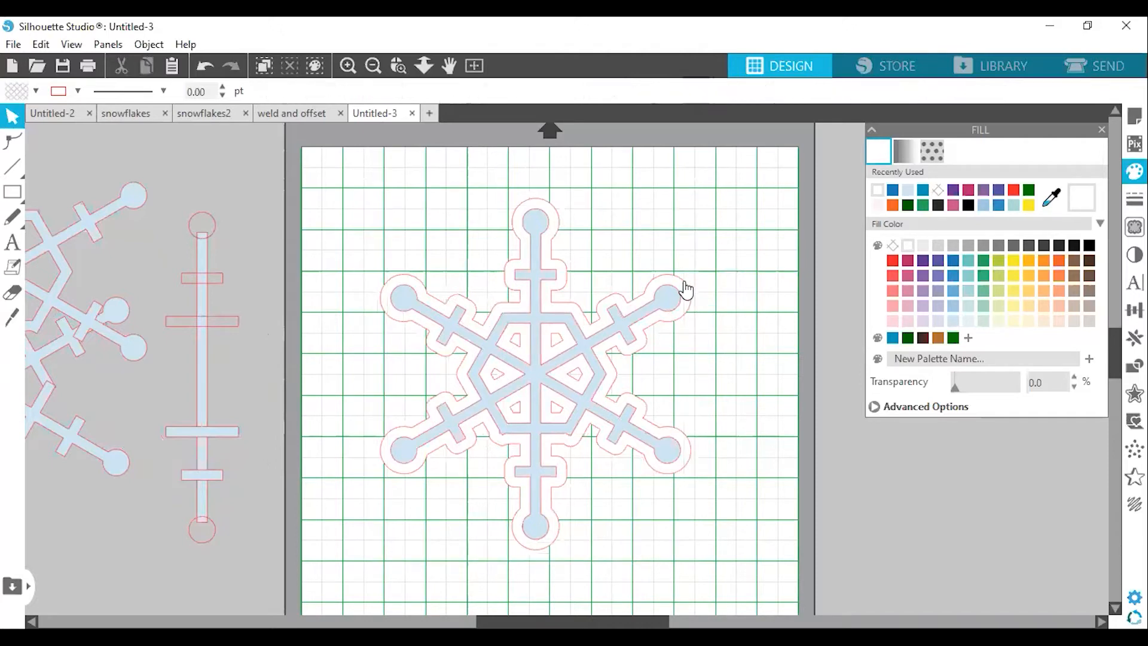
click(697, 310)
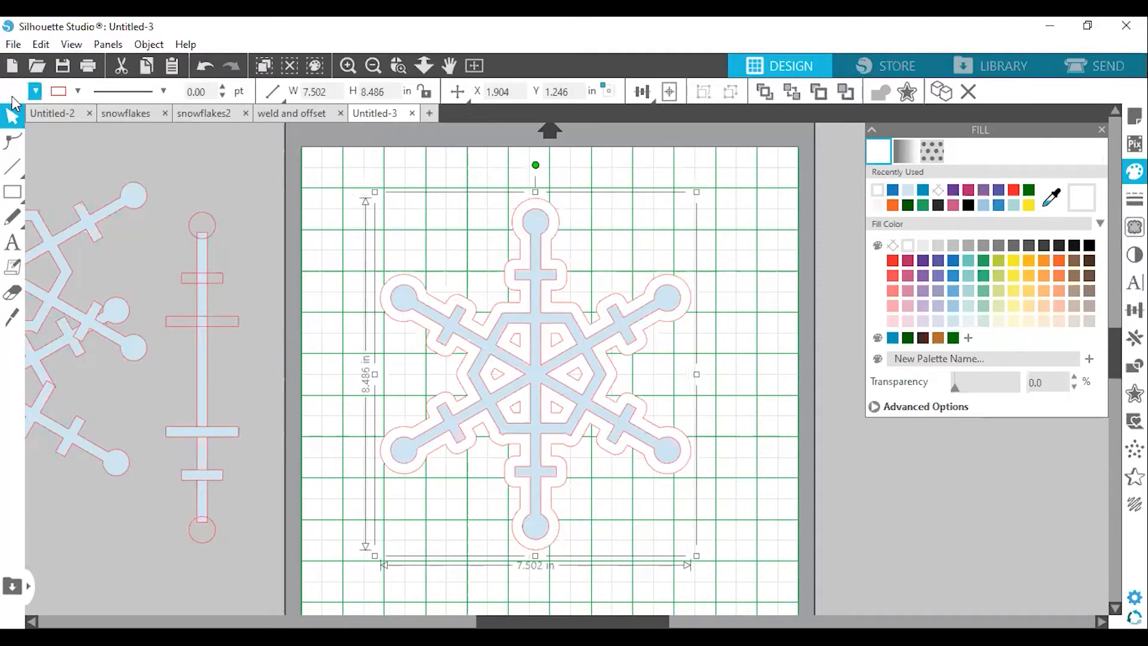
click(540, 232)
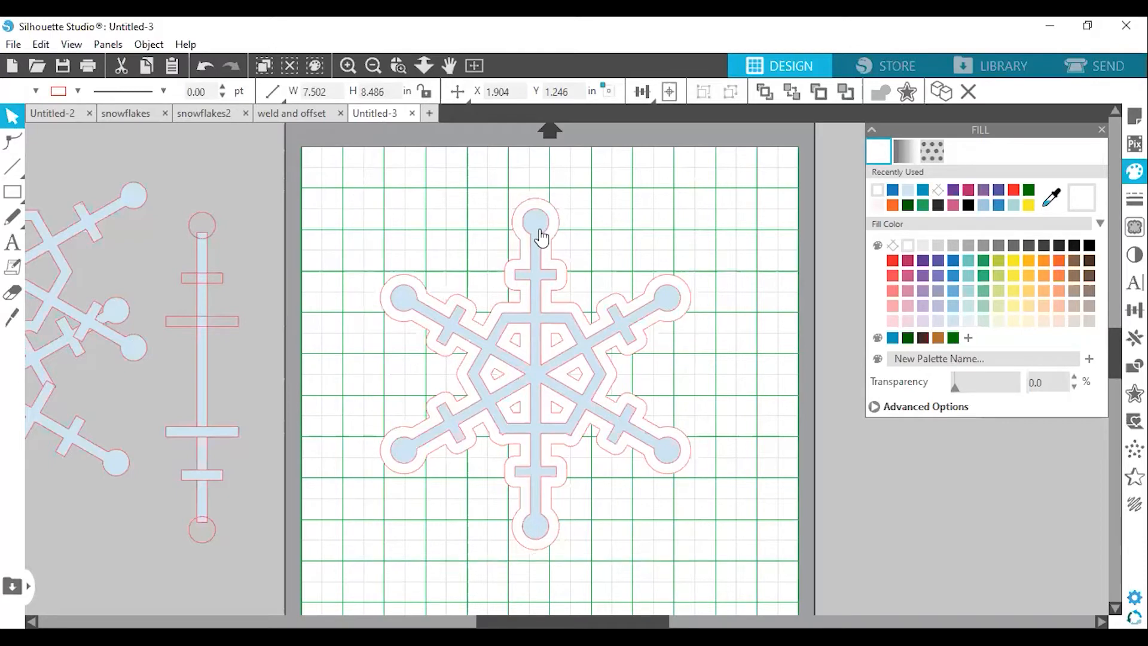
click(539, 238)
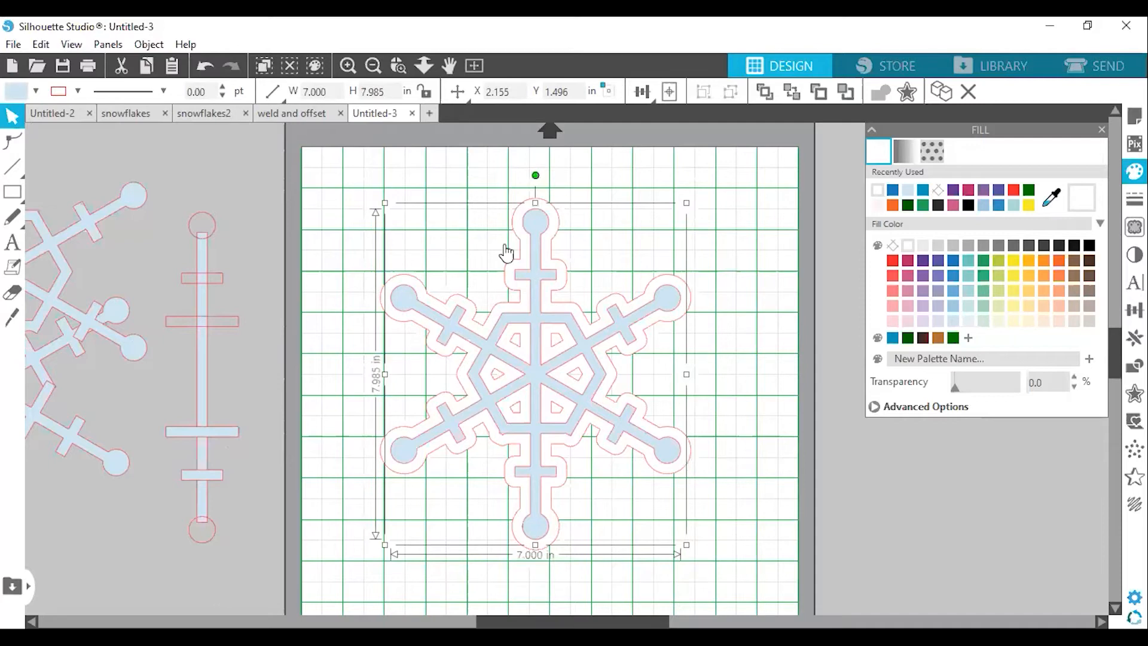
click(555, 228)
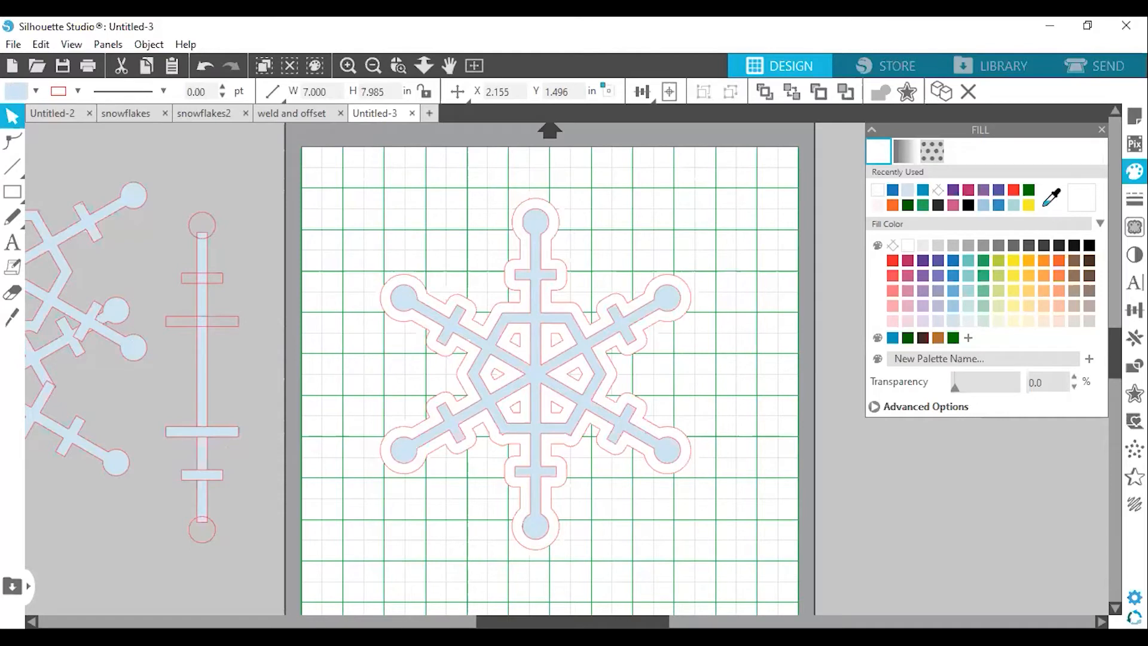
click(554, 230)
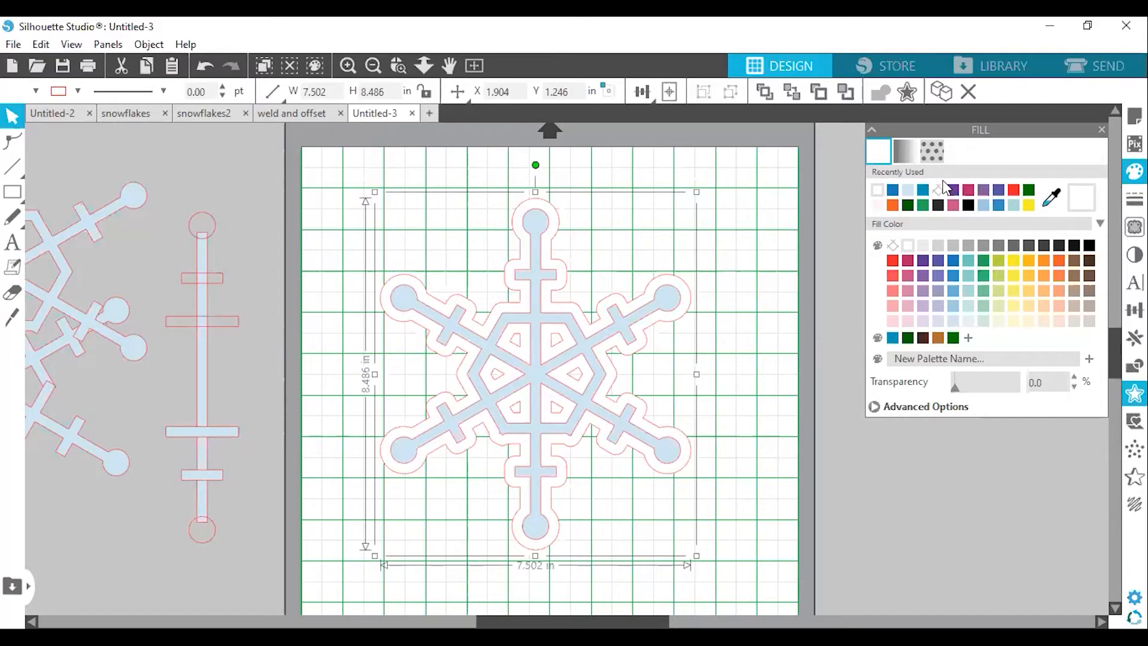
click(1102, 130)
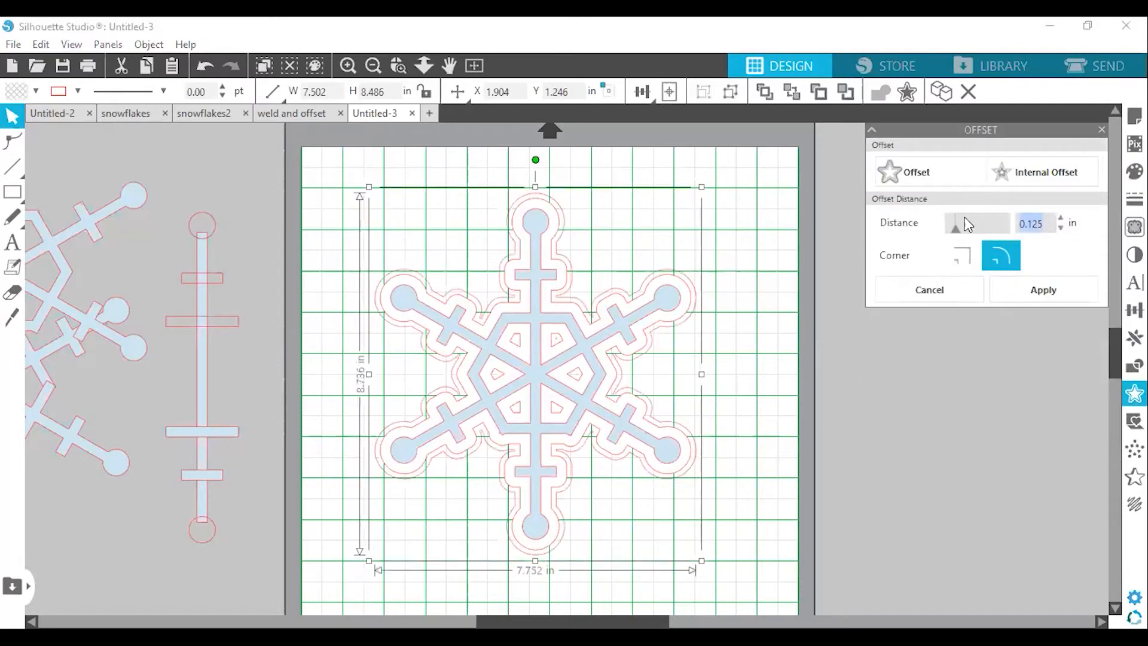
text(.25)
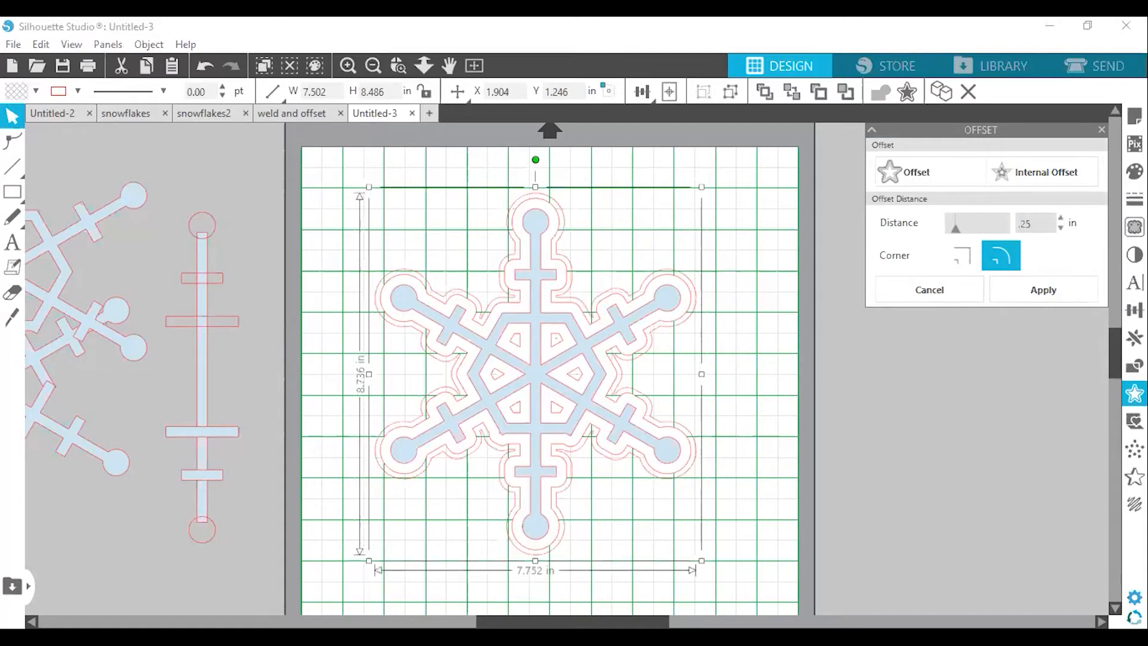
key(Return)
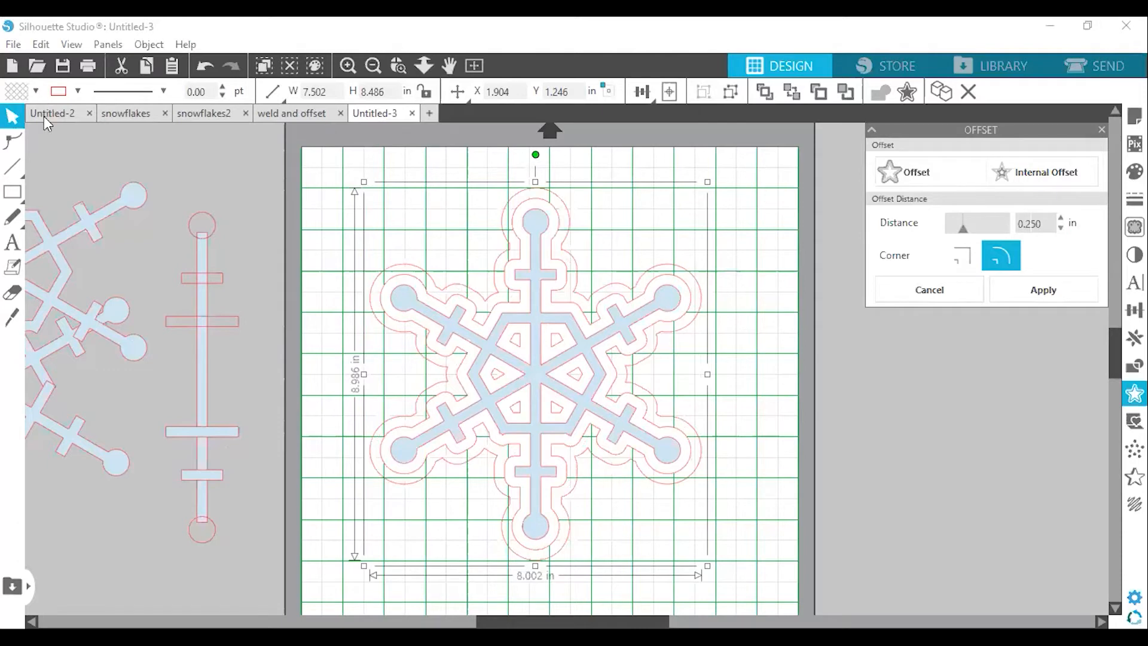
click(36, 91)
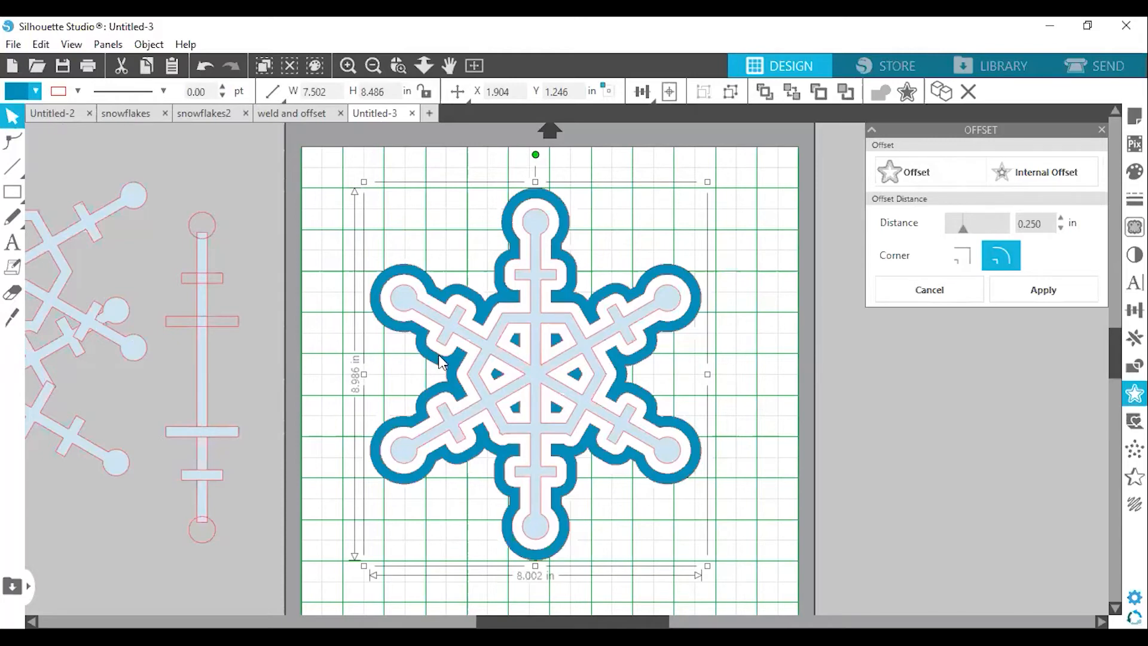
Look through the snowflake designs in the Untitled-2, snowflakes, and weld and offset documents
click(54, 116)
click(550, 354)
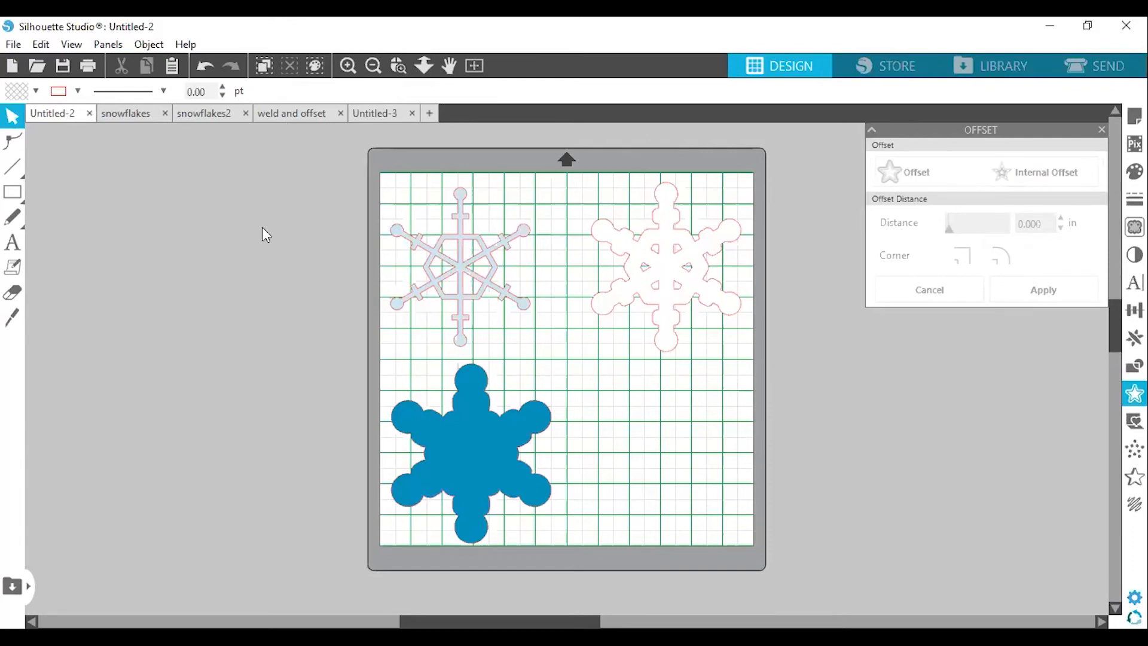
click(147, 119)
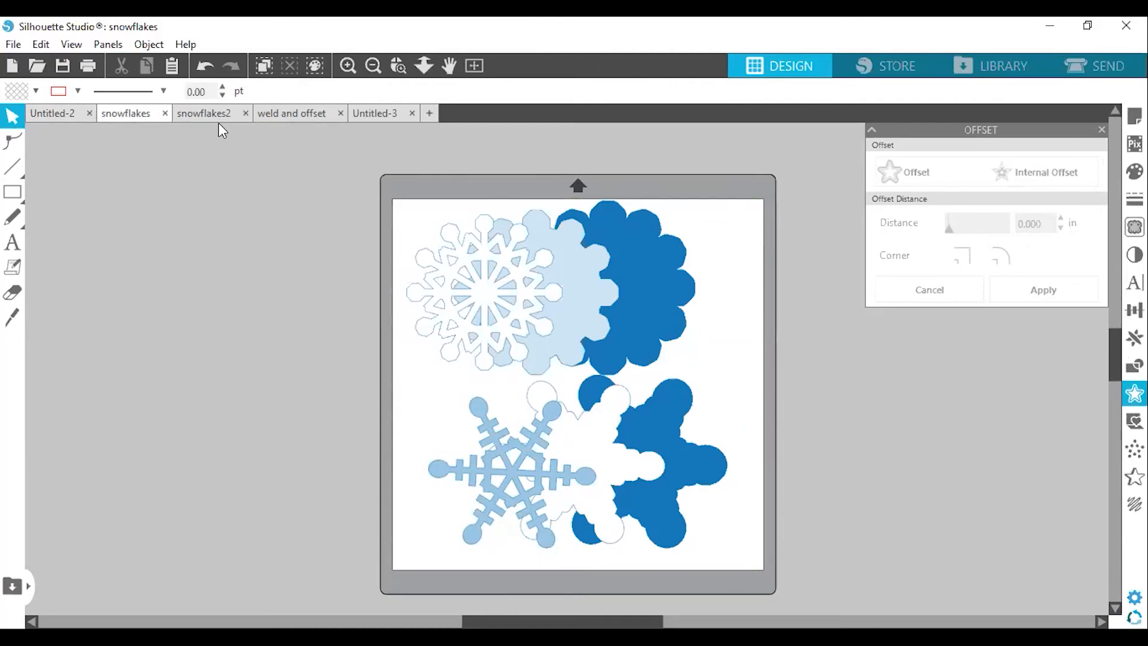
click(279, 112)
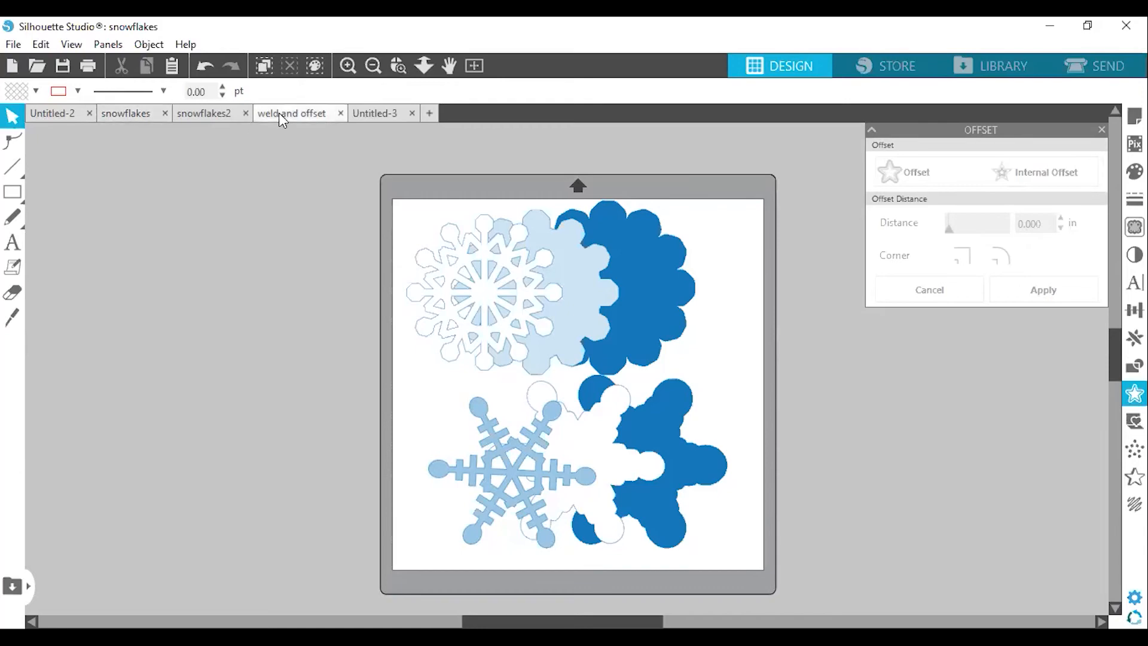
In the snowflakes2 document, move the small outlined snowflake slightly left and bring the arrow-shaped branch onto the mat
click(196, 116)
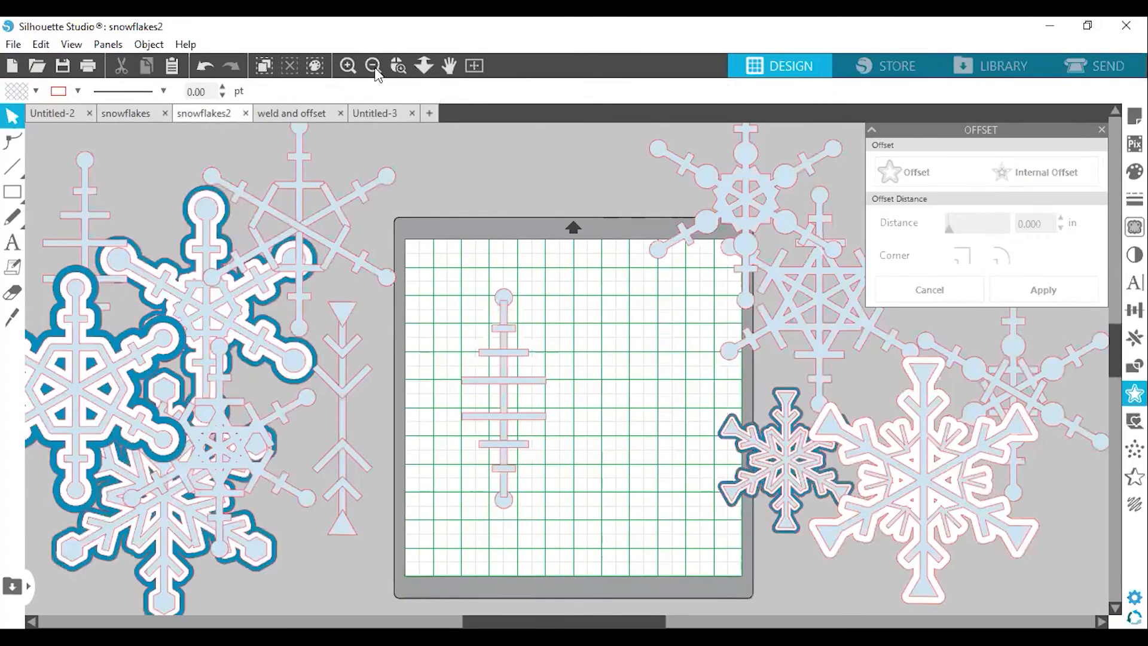
click(374, 66)
click(379, 415)
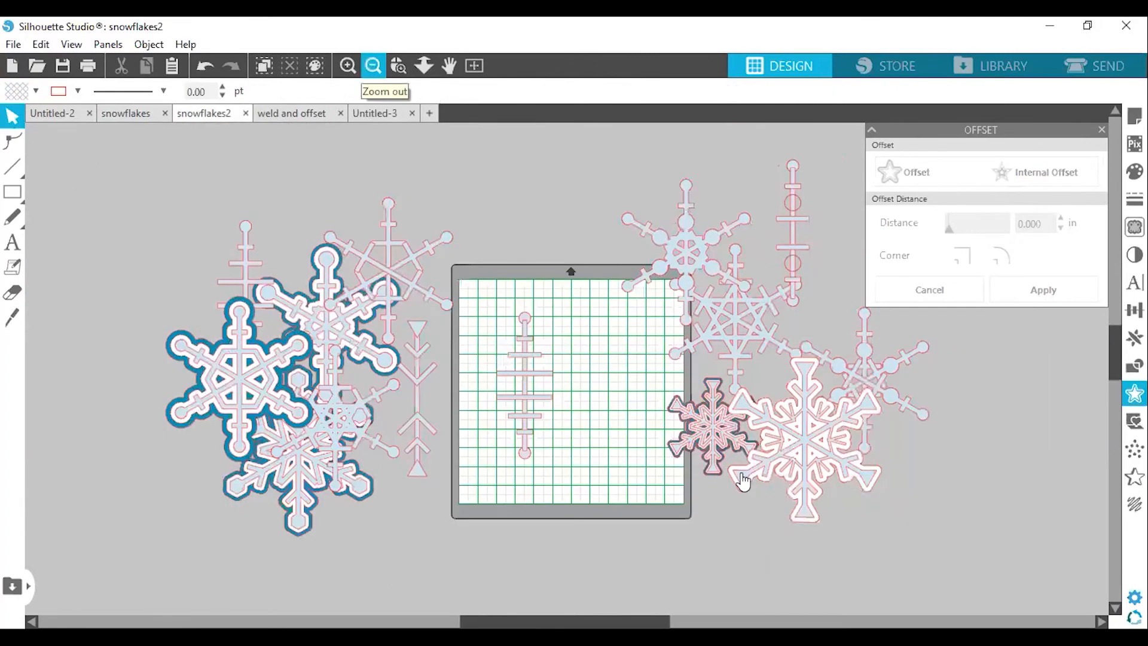
mouse_move(710, 433)
mouse_down()
mouse_move(673, 439)
mouse_move(692, 427)
mouse_up()
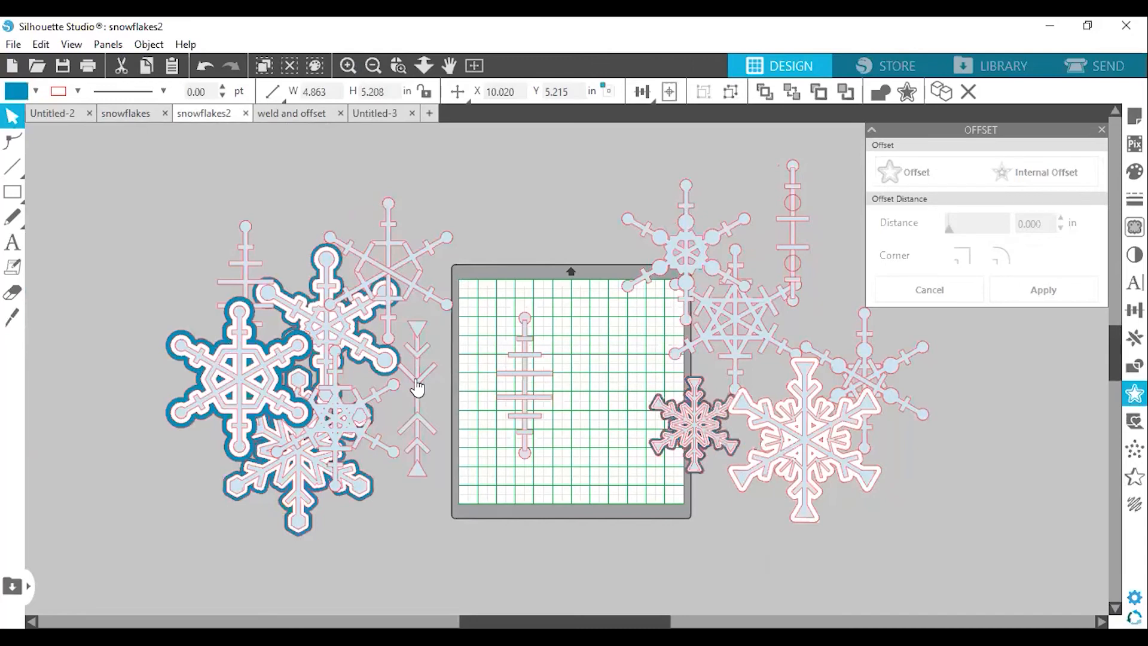
drag(585, 365, 587, 354)
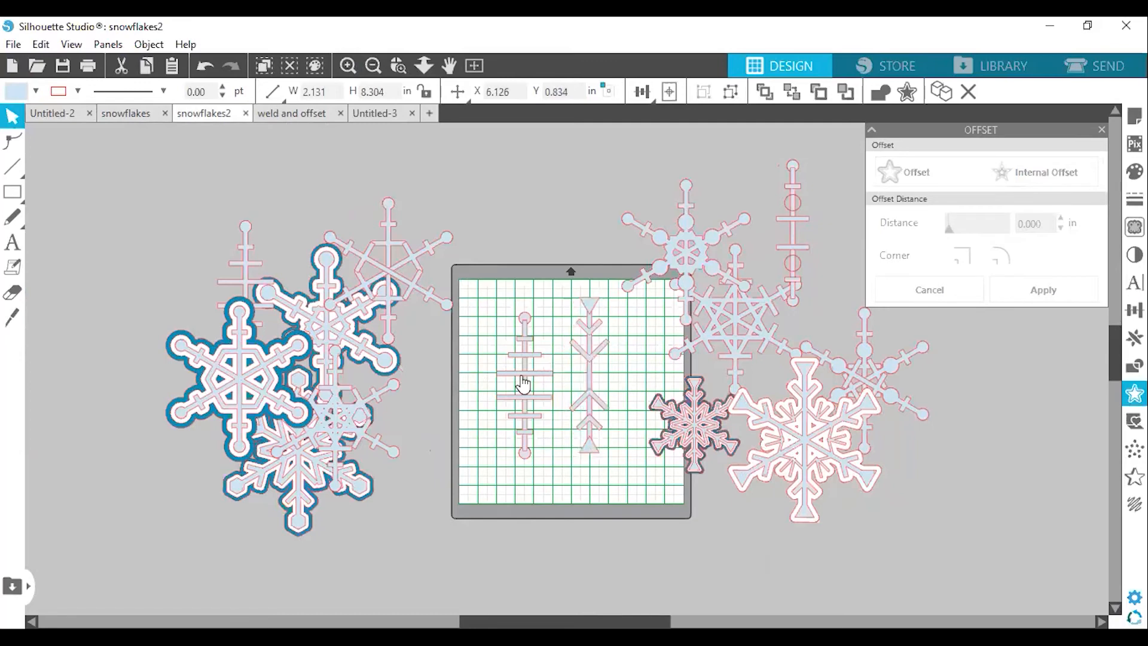
Move the arrow-shaped branch off the mat to the far left and position the cross-barred branch on the mat's left half
drag(521, 377, 427, 410)
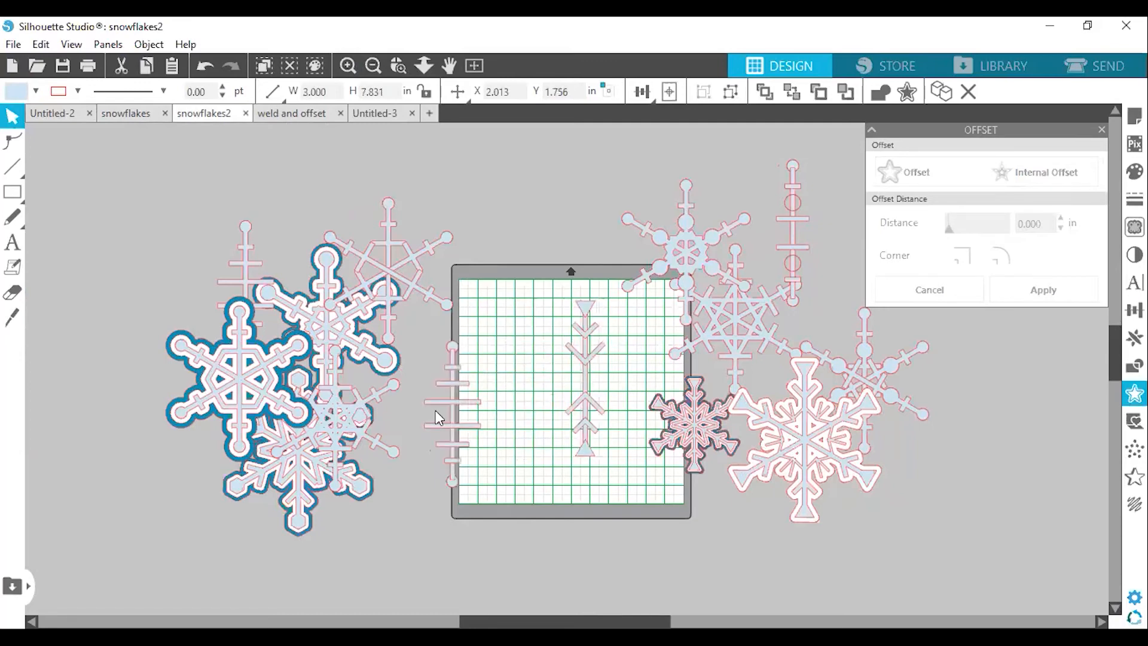
drag(497, 376, 501, 380)
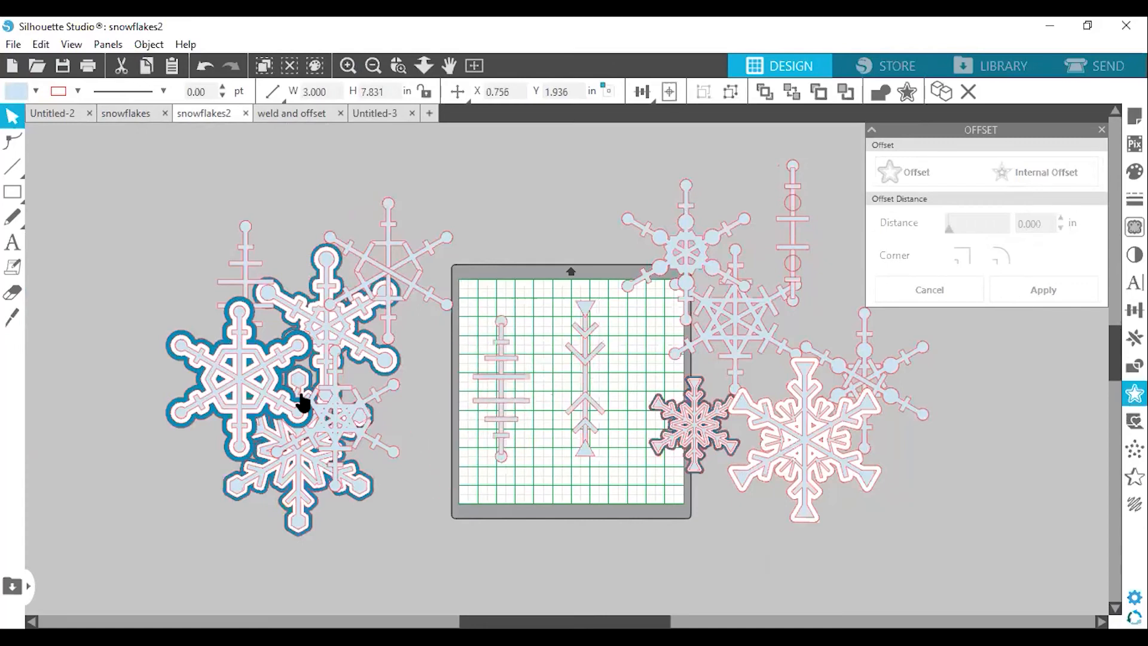
drag(585, 370, 160, 379)
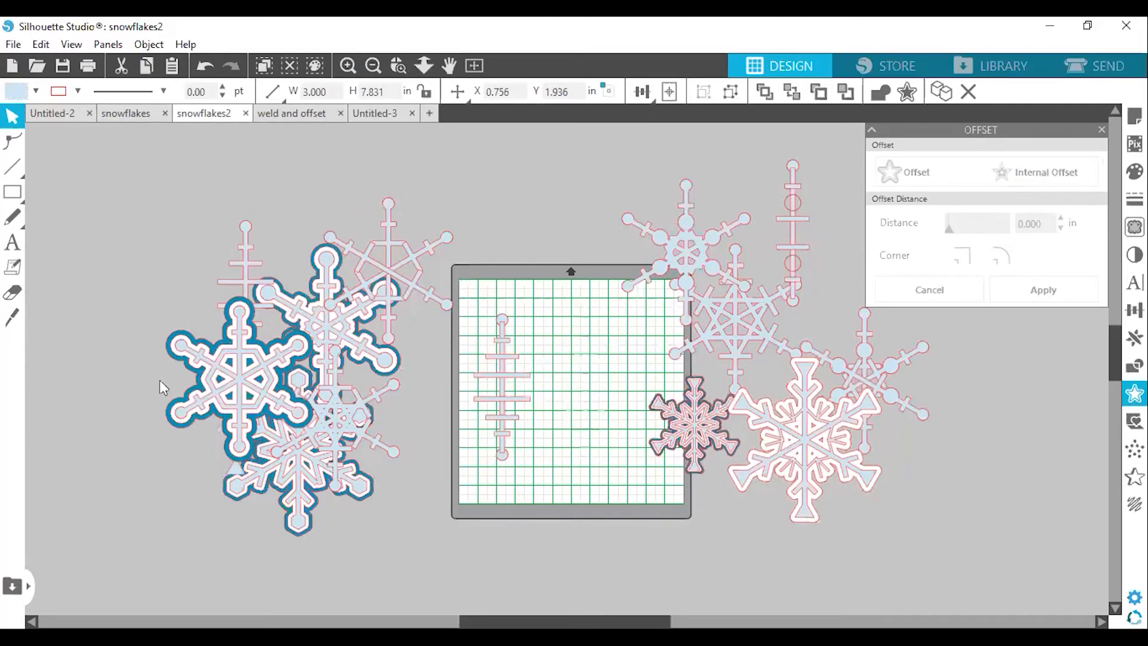
drag(513, 387, 529, 371)
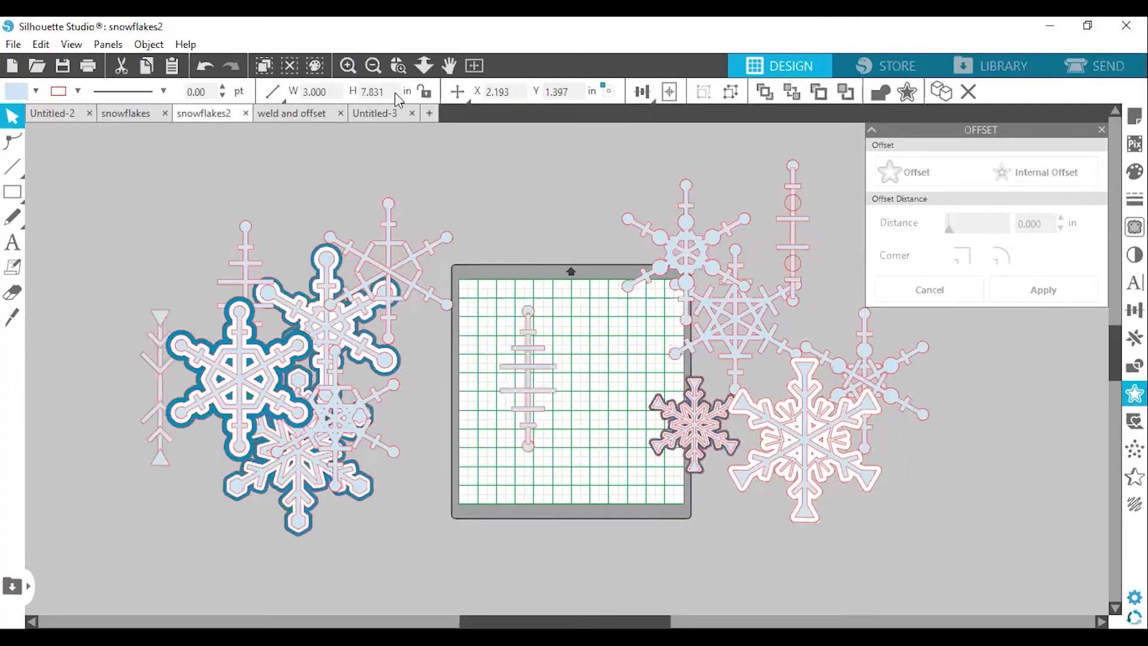
Weld the cross-barred branch on the mat into one shape and replicate it with rotated copies to form a six-armed snowflake
click(349, 67)
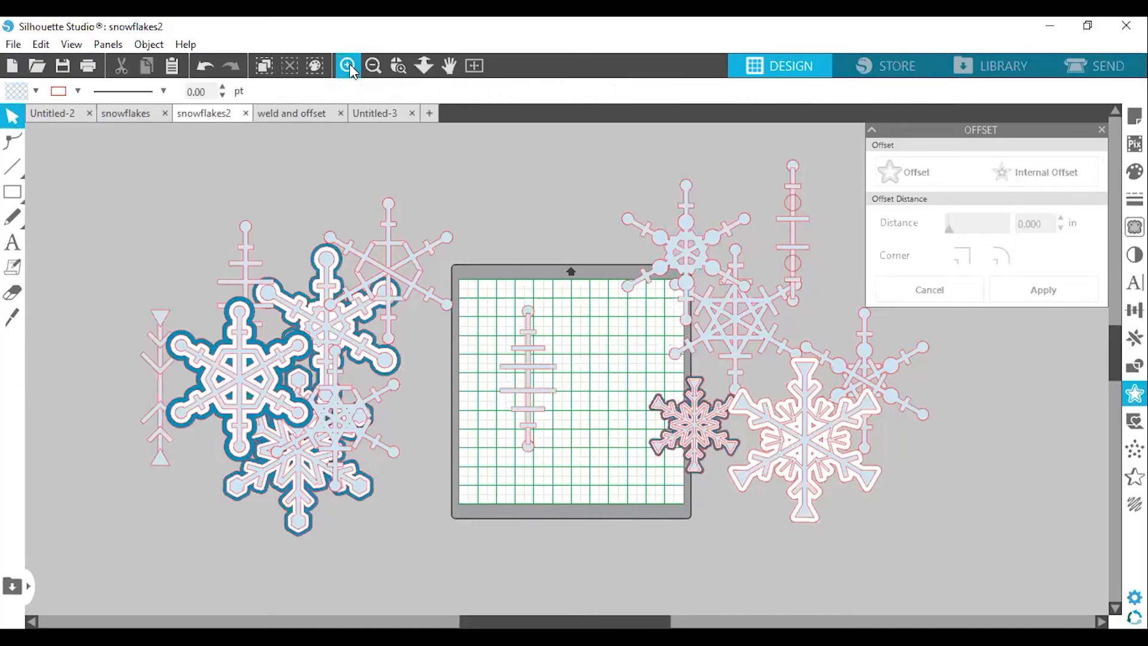
click(351, 67)
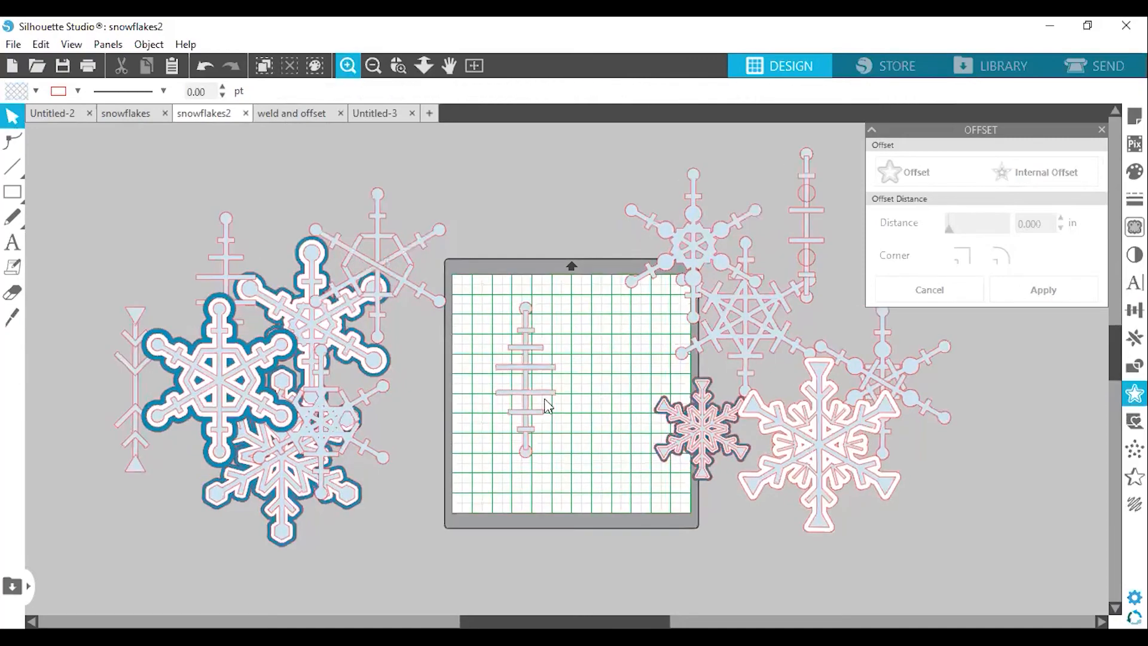
click(485, 411)
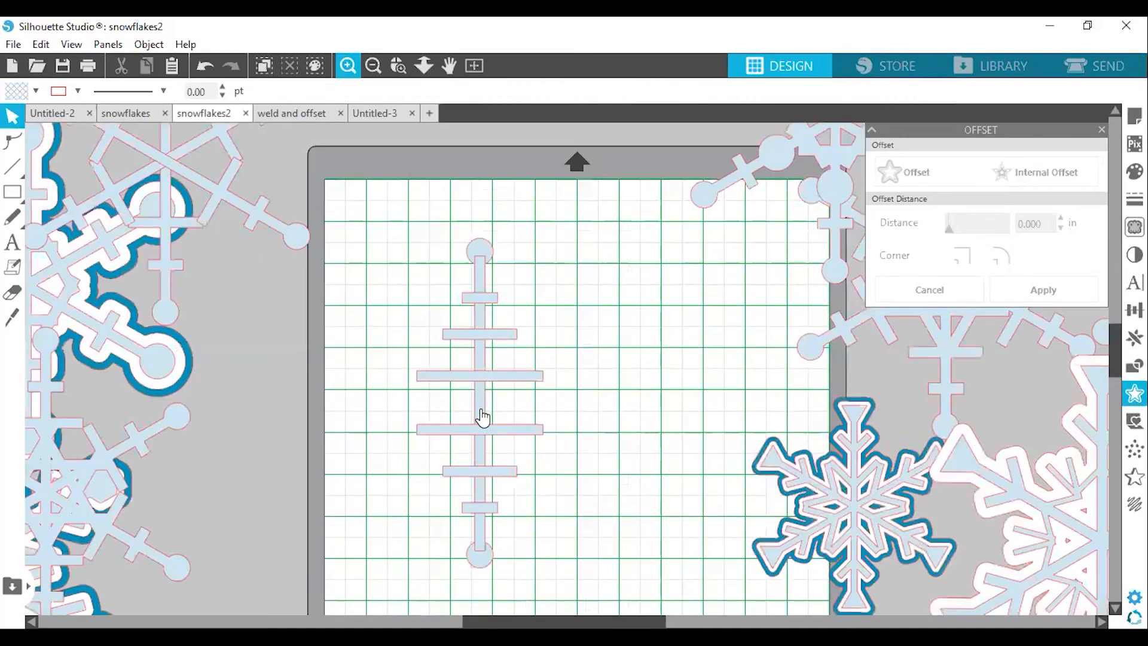
click(482, 404)
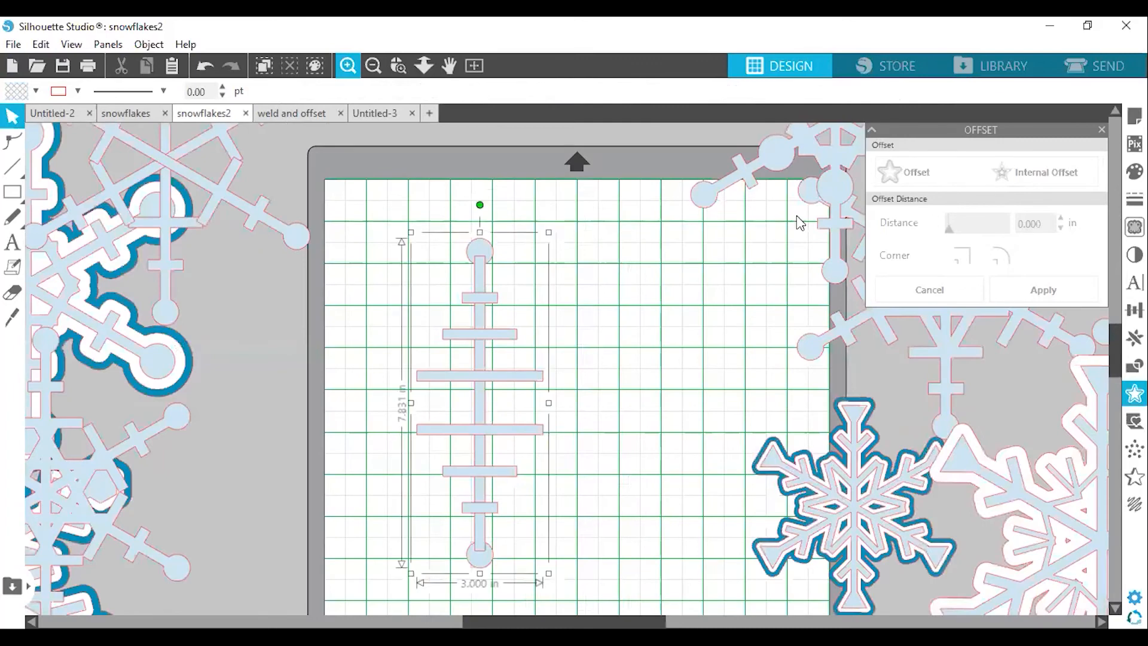
click(882, 92)
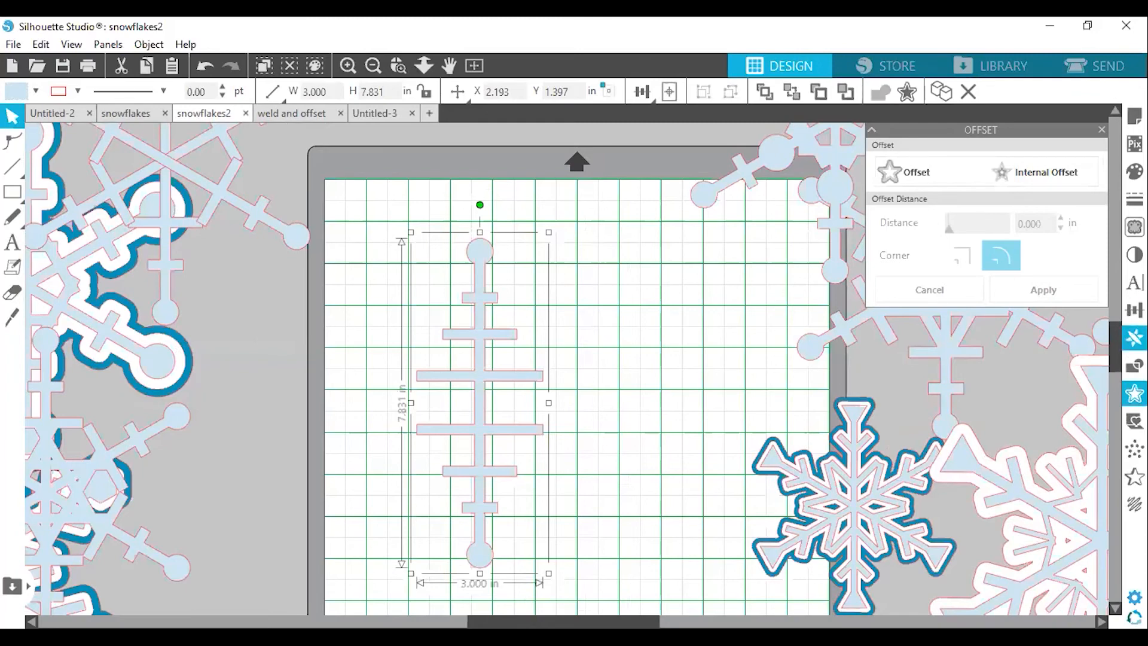
click(1020, 343)
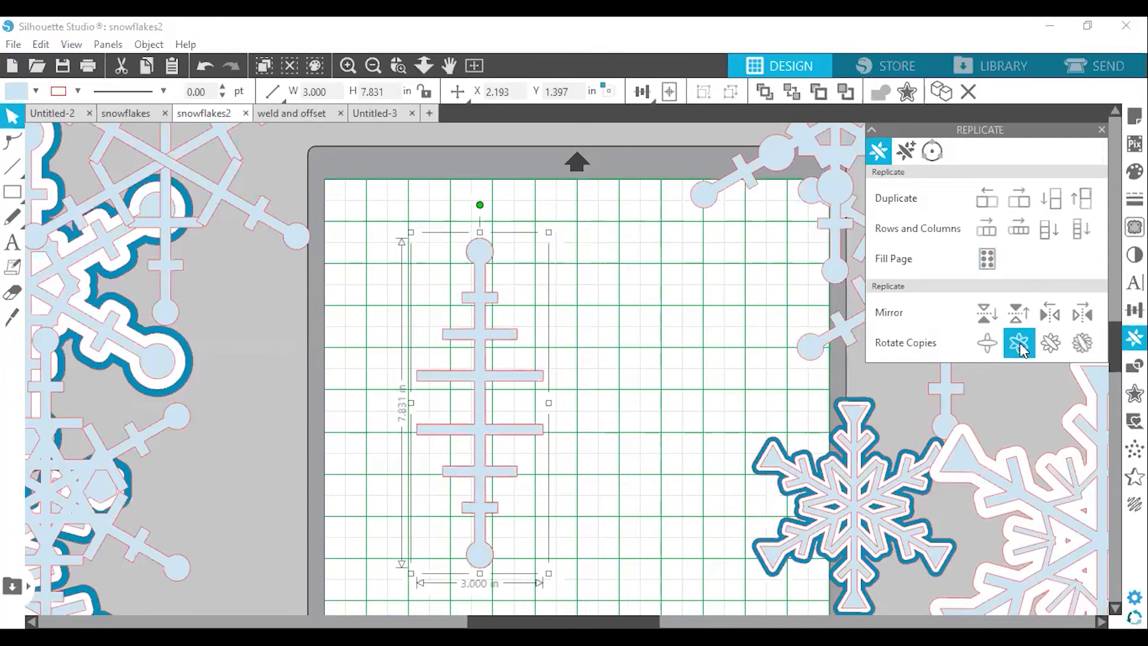
Form a six-armed snowflake from rotated copies of the cross-barred branch and weld all the arms into one shape
click(1021, 348)
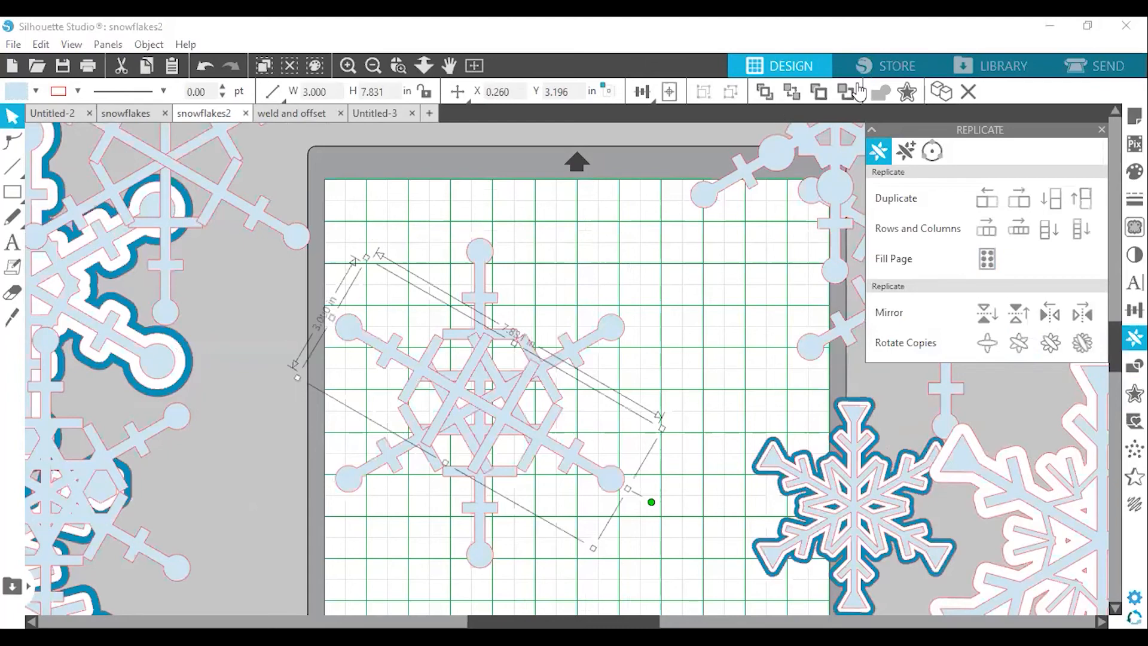
click(882, 92)
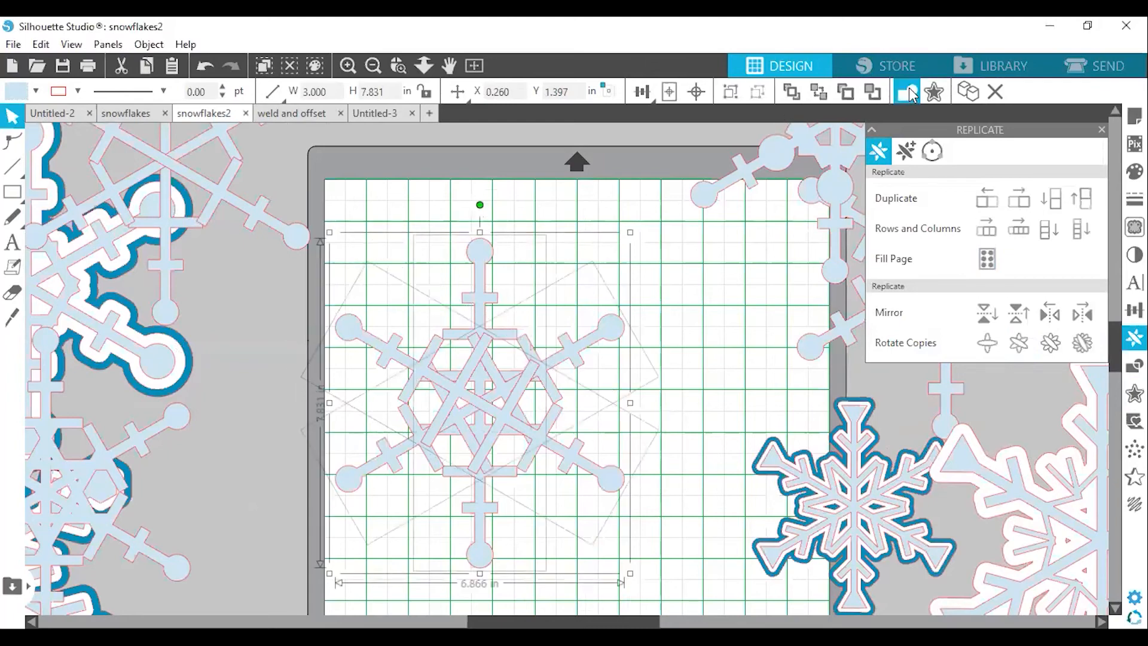
click(909, 93)
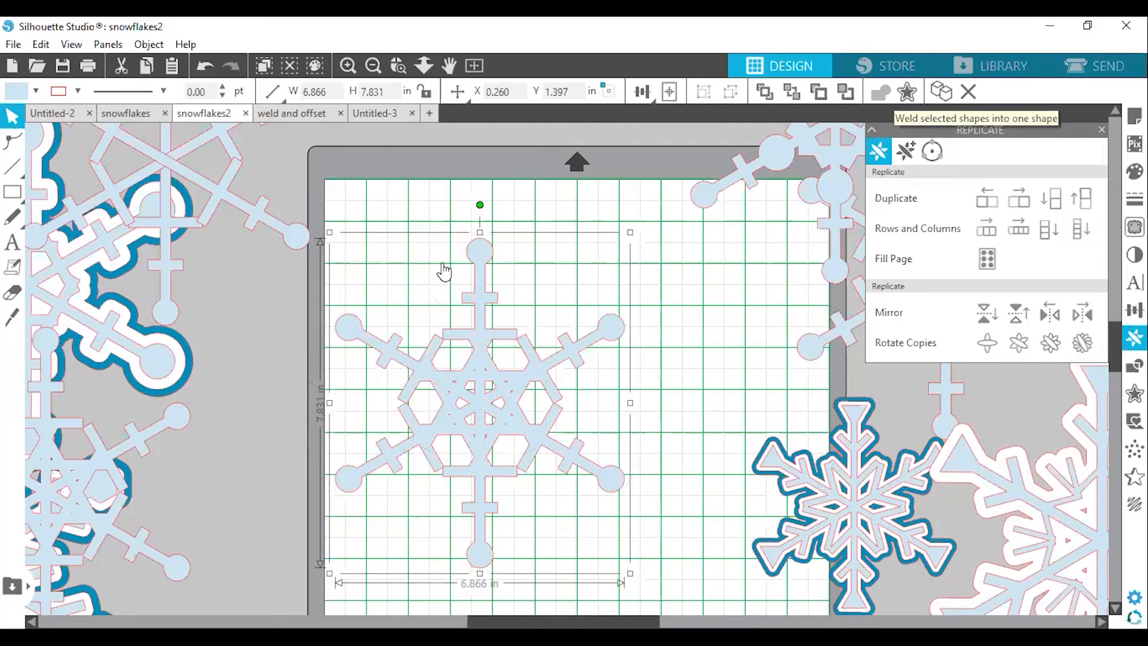
Release the compound path of the welded snowflake so its inner cutouts become separate shapes, and deselect them
click(347, 65)
scroll(398, 275, up, 2)
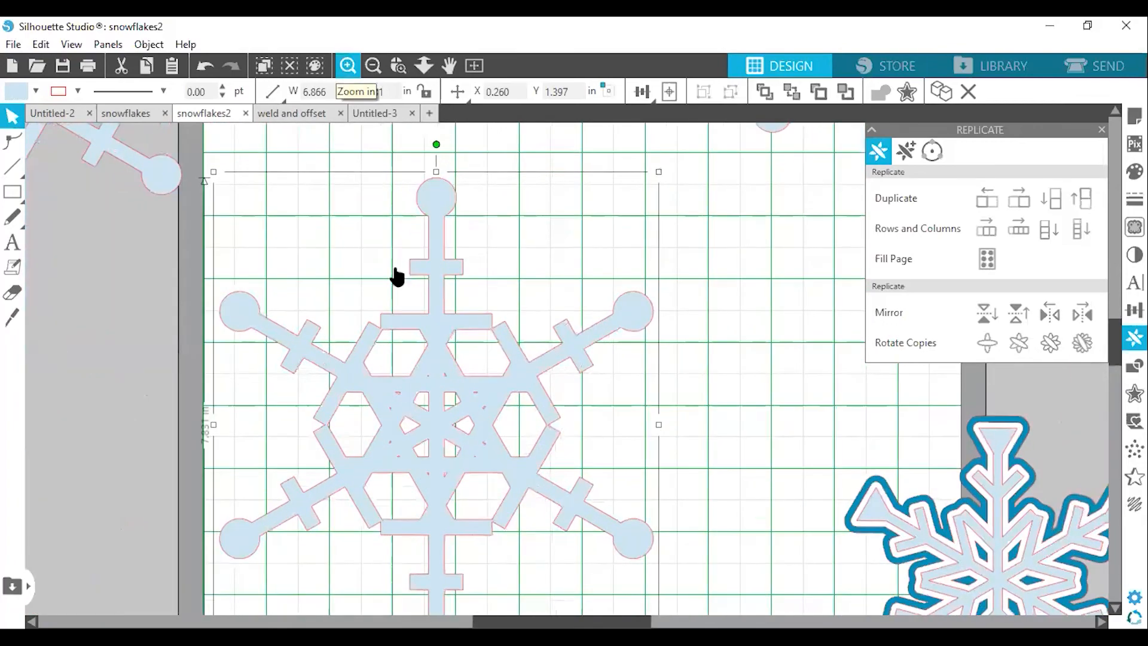
right_click(402, 388)
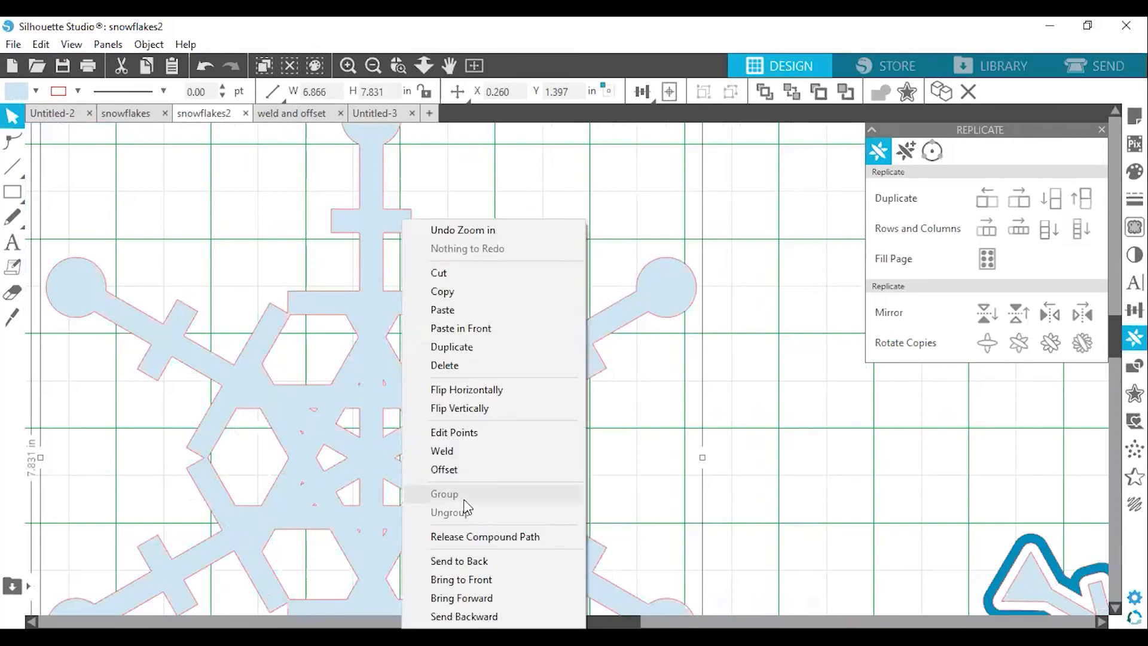
click(502, 538)
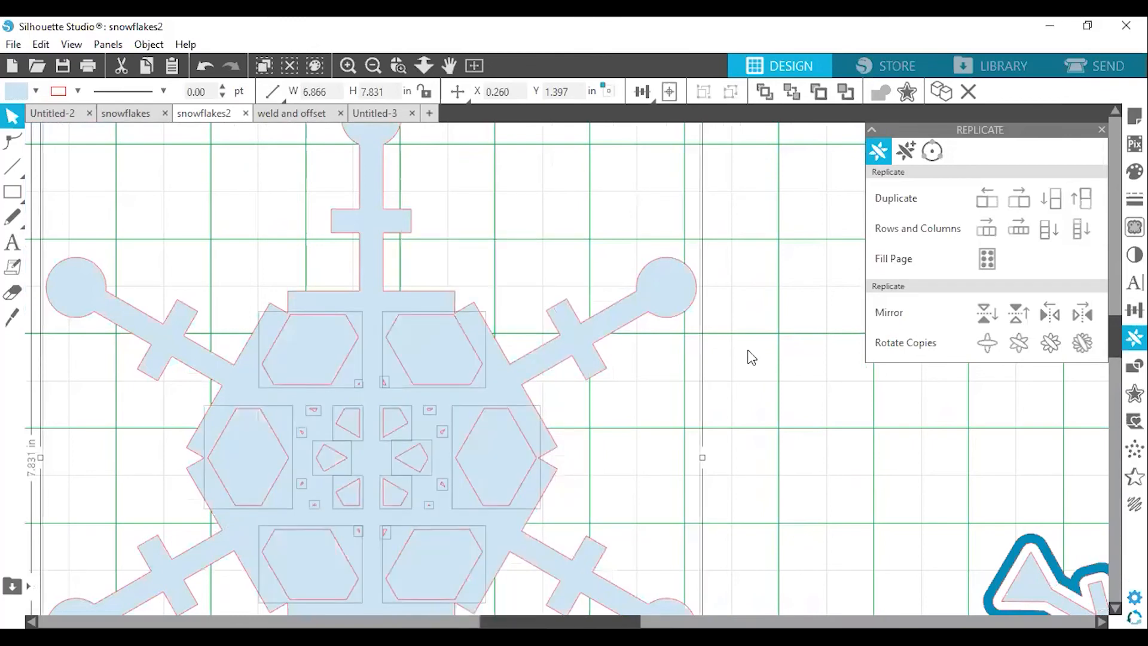
click(495, 440)
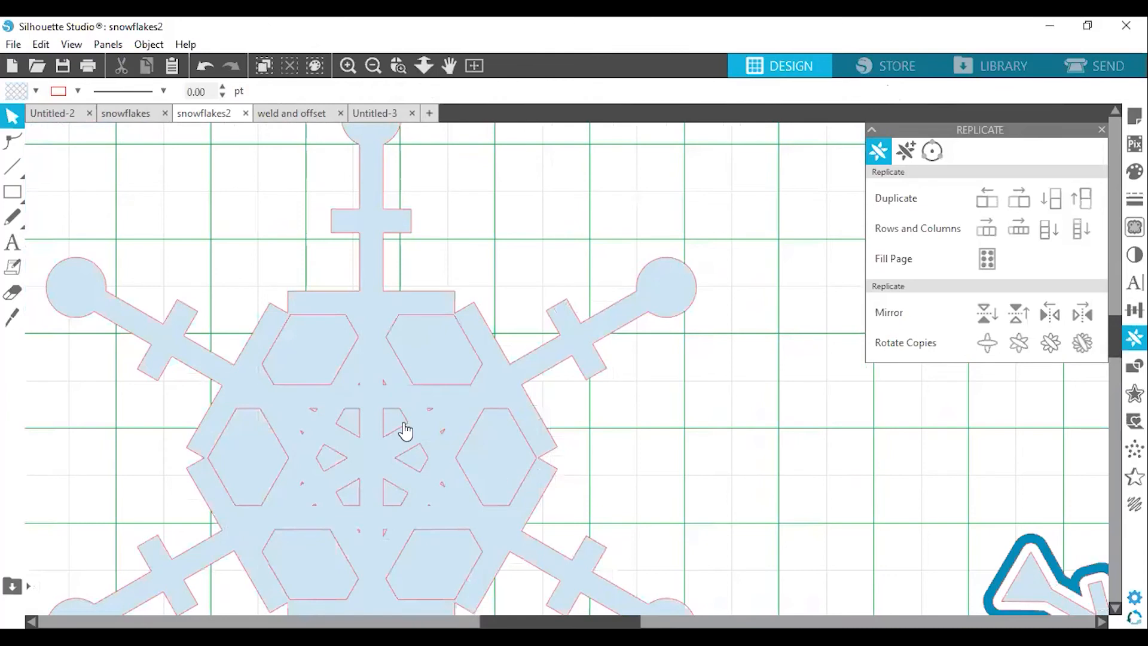
click(444, 441)
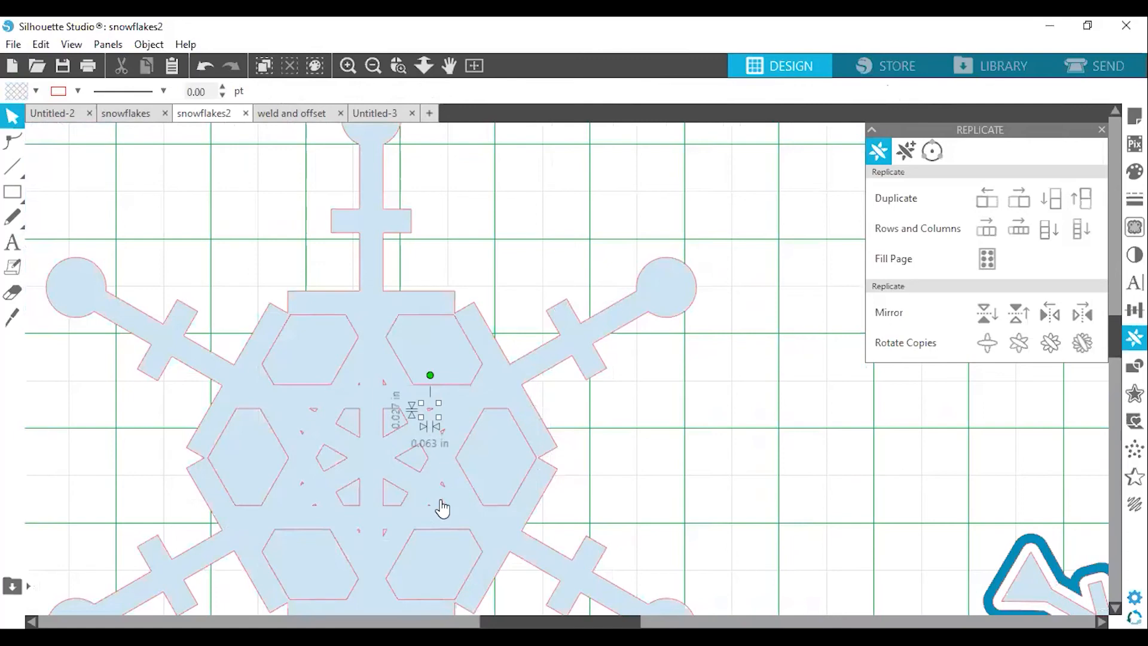
shift+click(443, 431)
shift+click(443, 484)
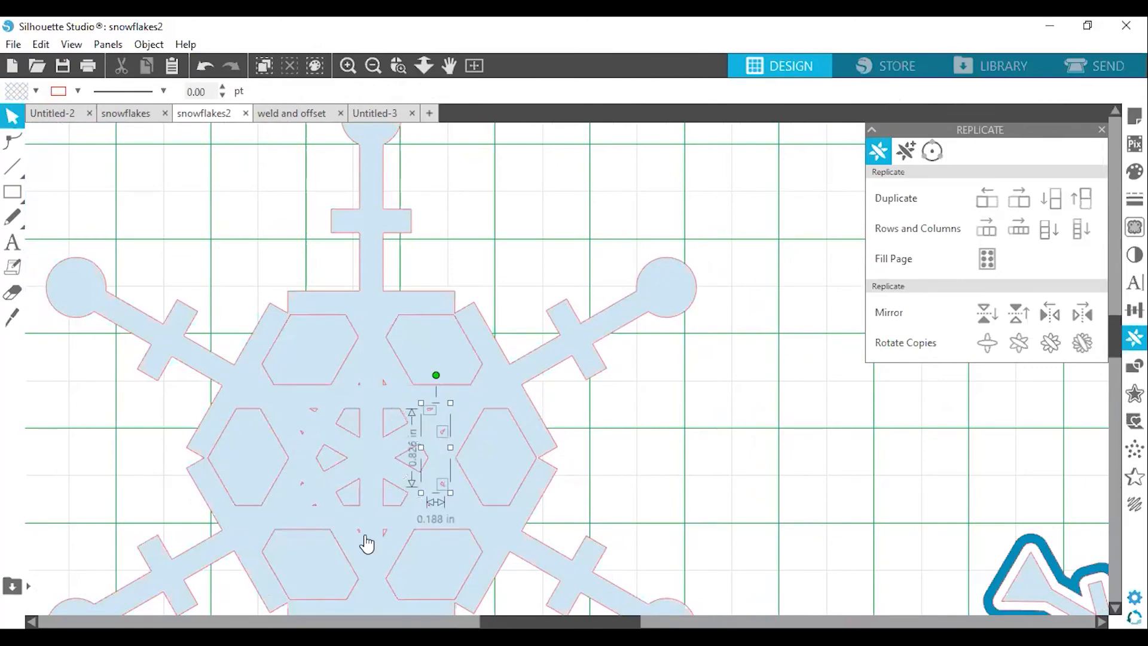
shift+click(314, 507)
shift+click(301, 485)
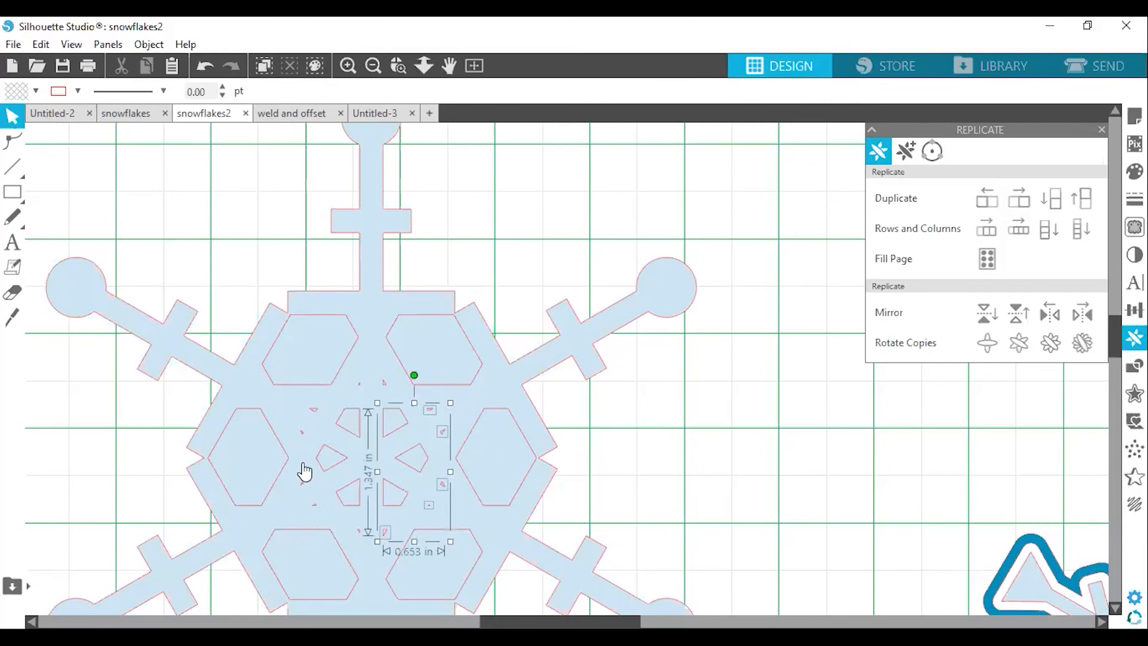
shift+click(302, 430)
shift+click(314, 504)
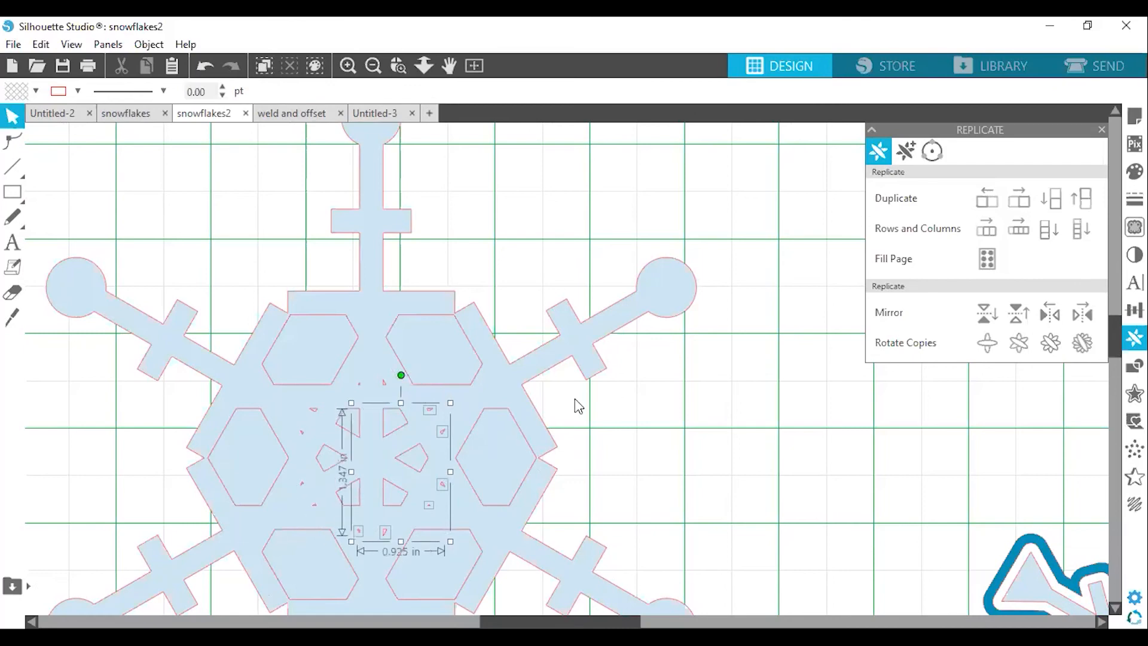
key(Tab)
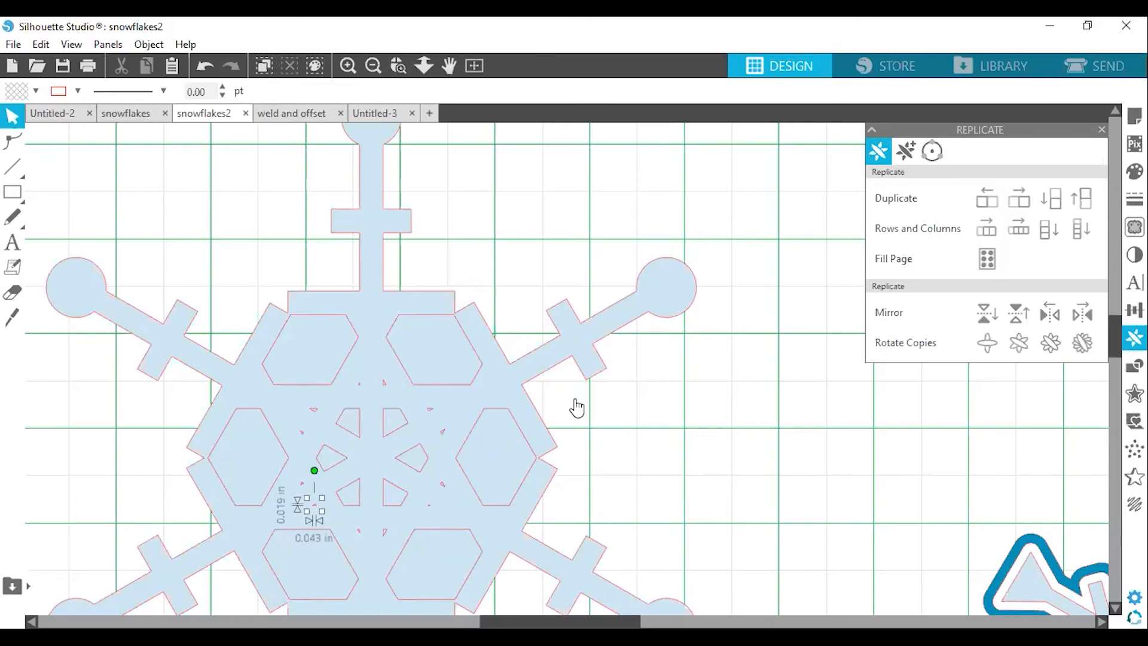
click(575, 400)
key(Tab)
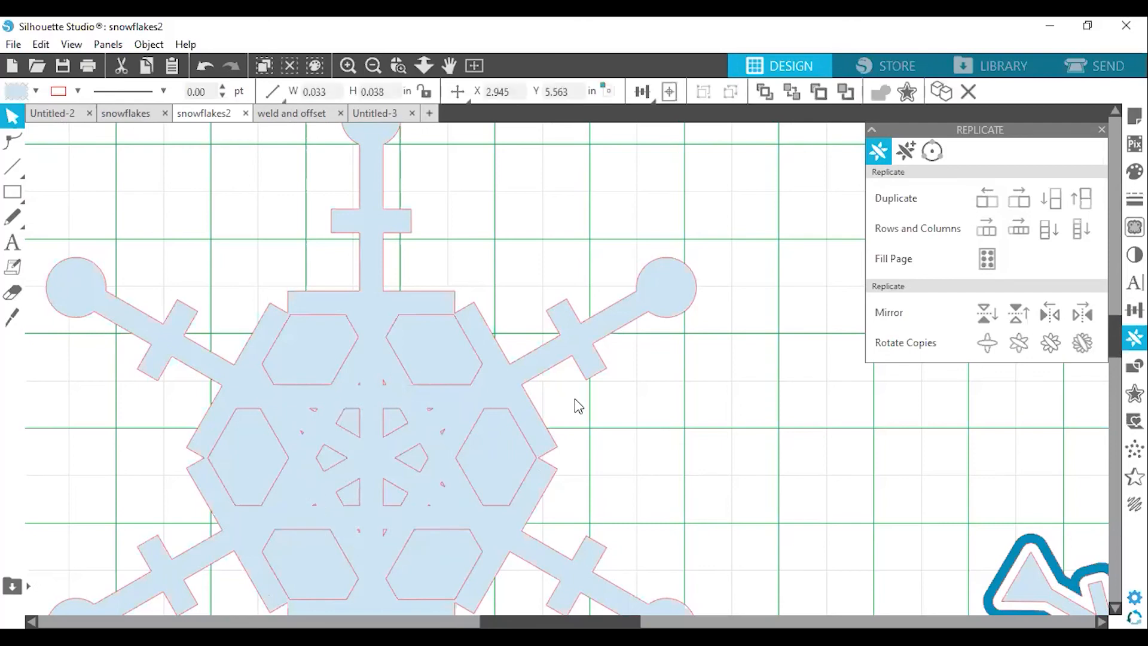
click(575, 399)
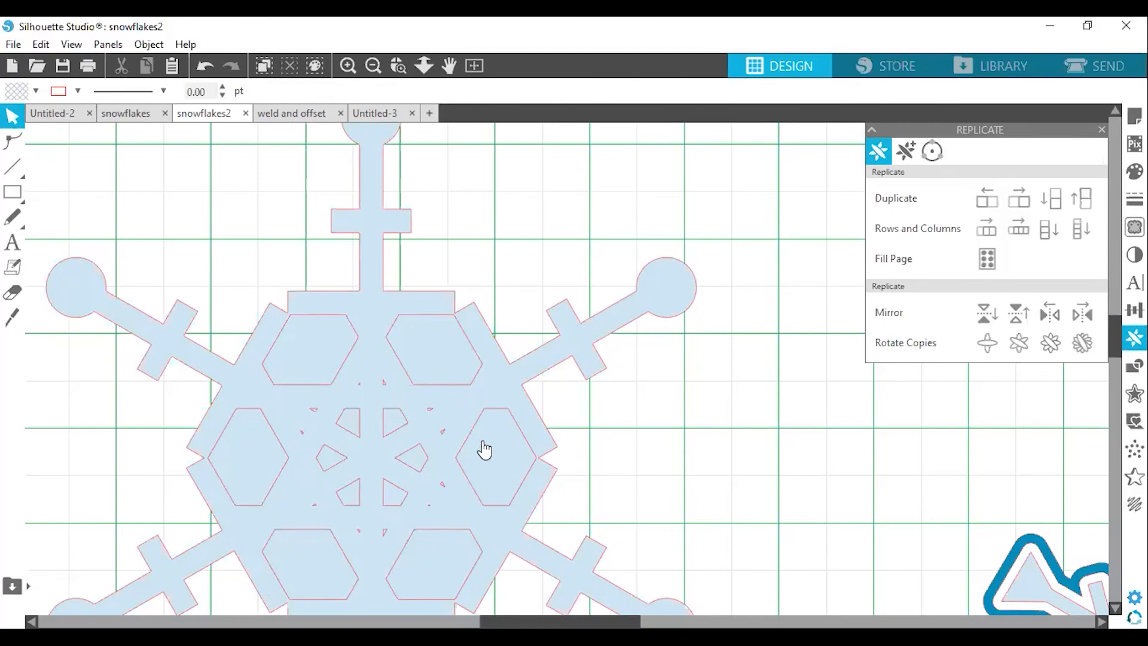
Delete the tiny triangular sliver on the upper right between the snowflake's central cutouts and the right hexagon
key(Tab)
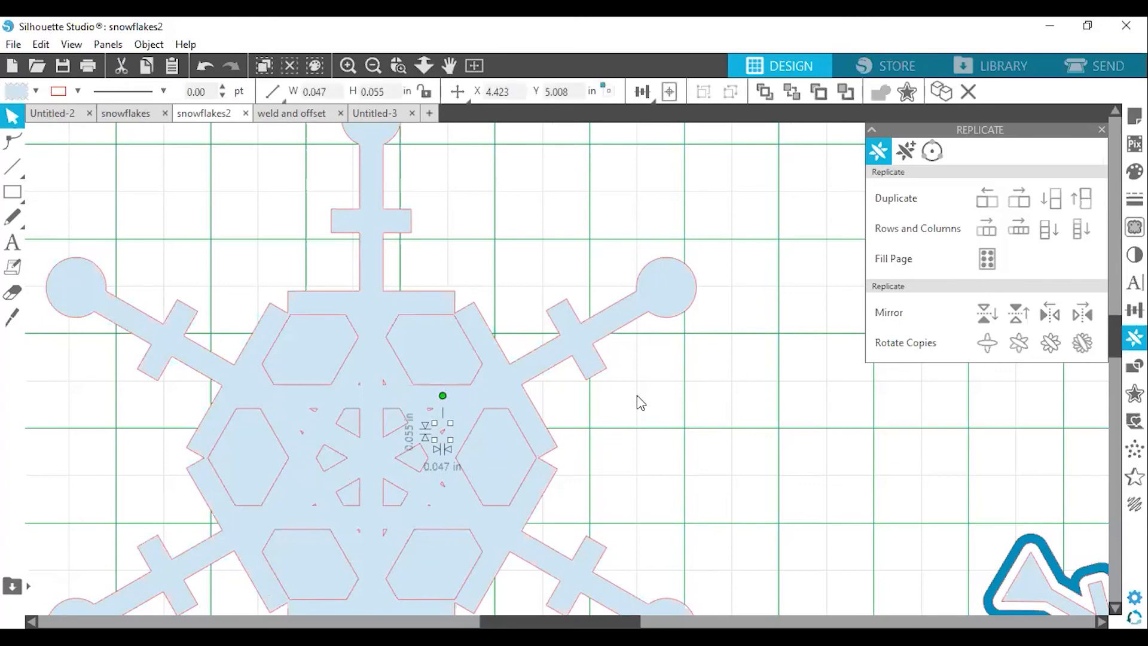
key(Delete)
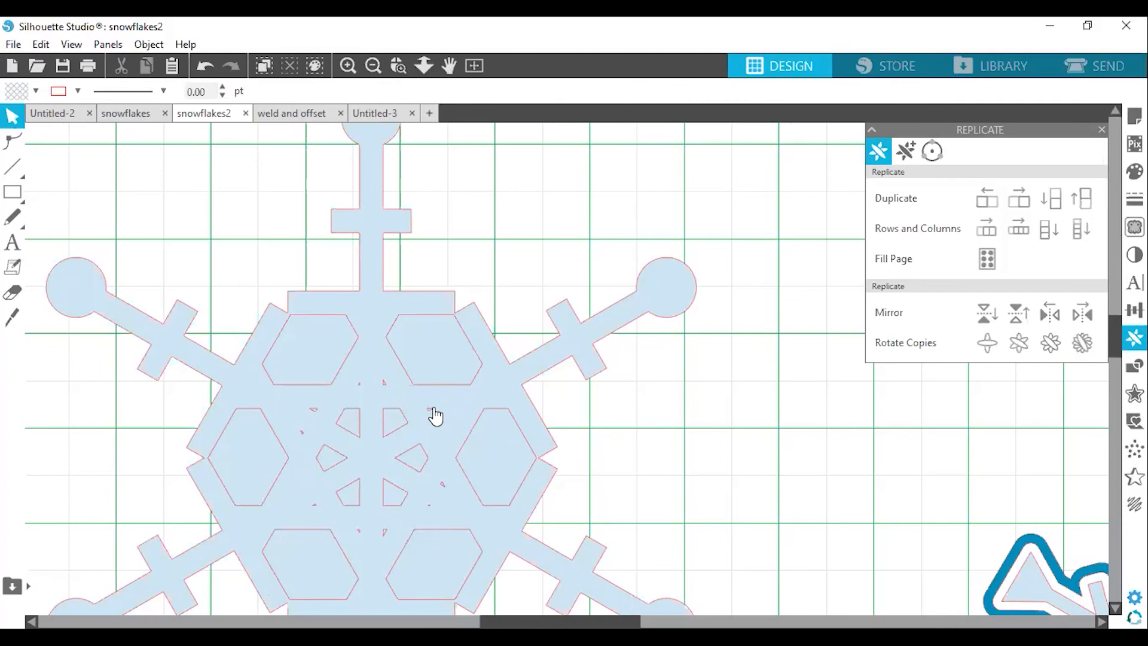
click(387, 389)
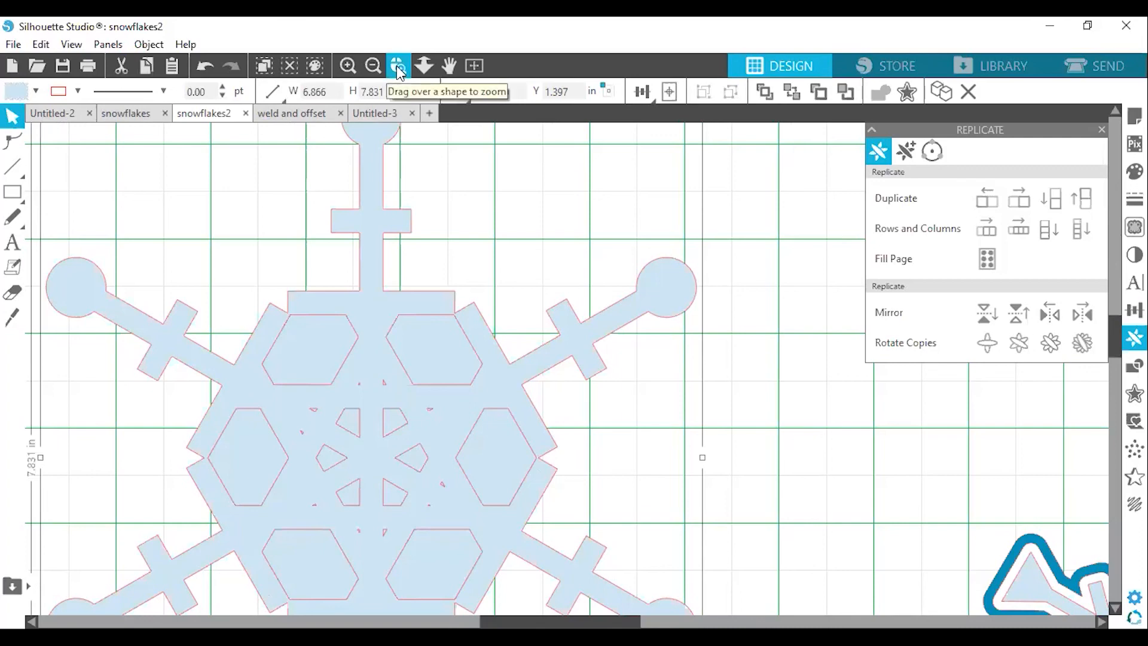
Delete the tiny triangular slivers above and to the right of the snowflake's six central cutouts
click(392, 68)
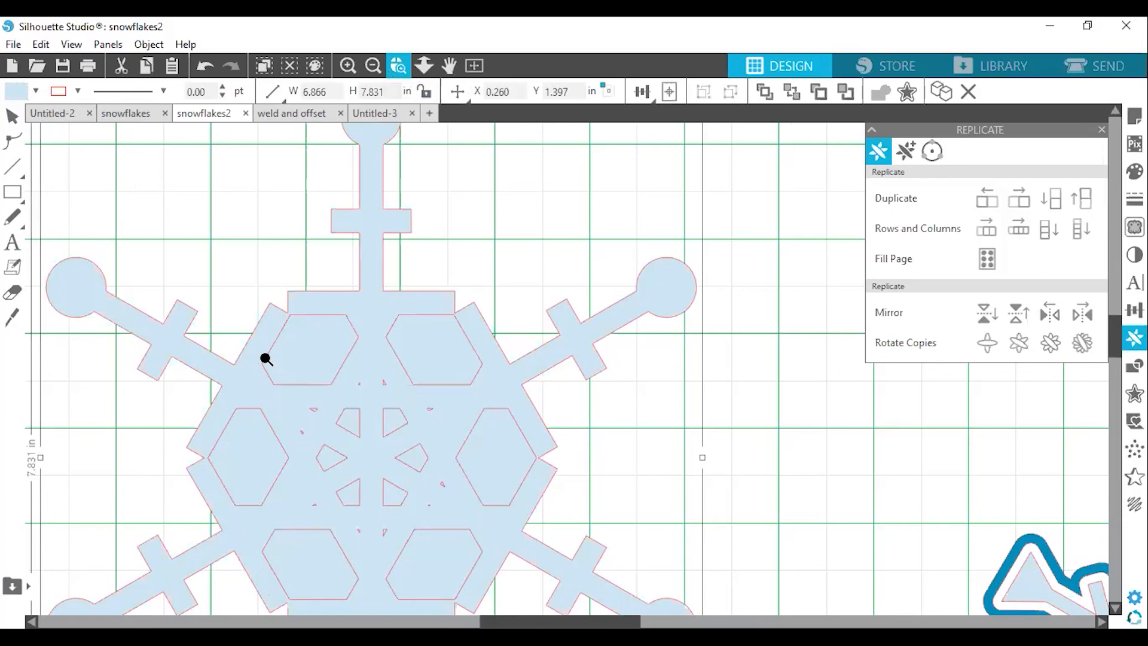
drag(395, 546, 482, 543)
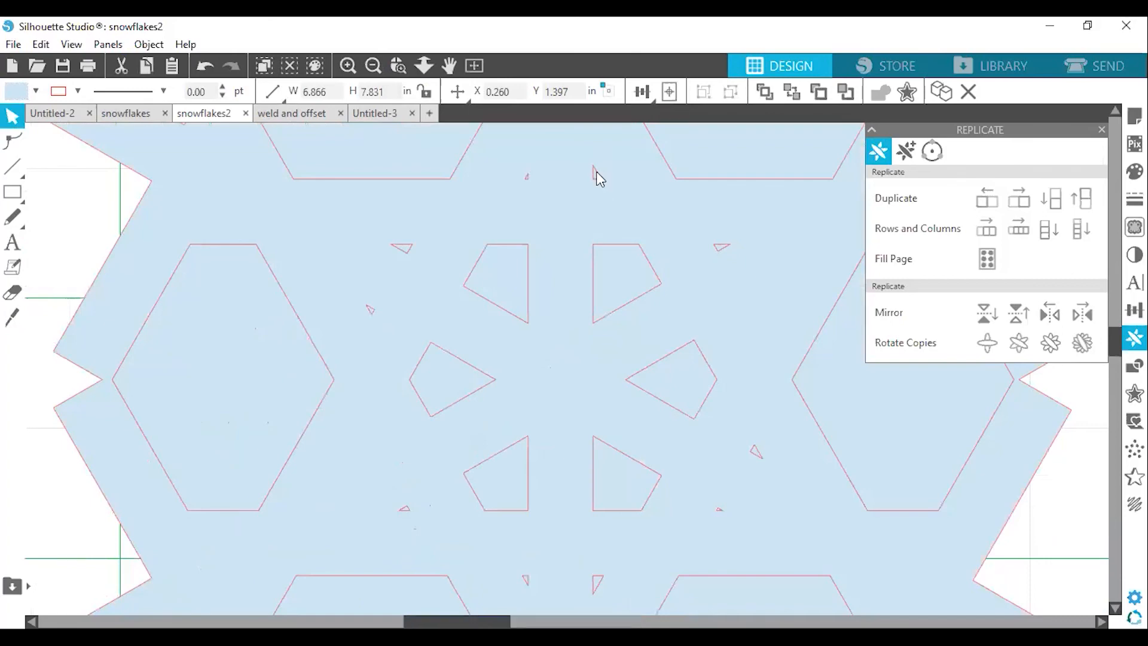
click(596, 174)
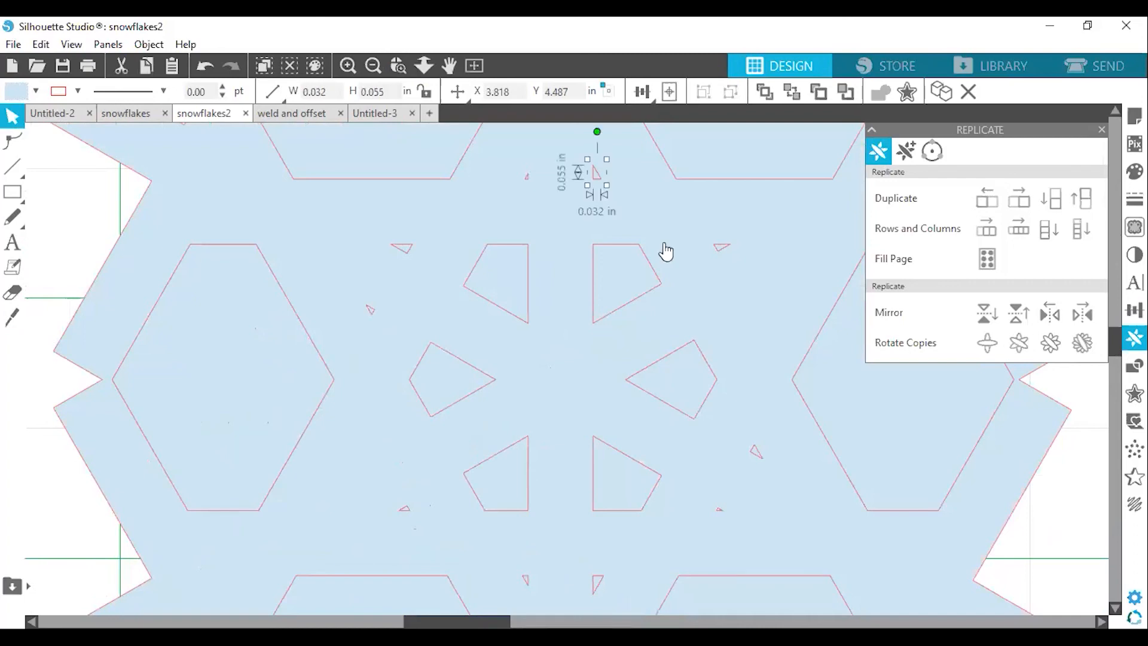
shift+click(724, 252)
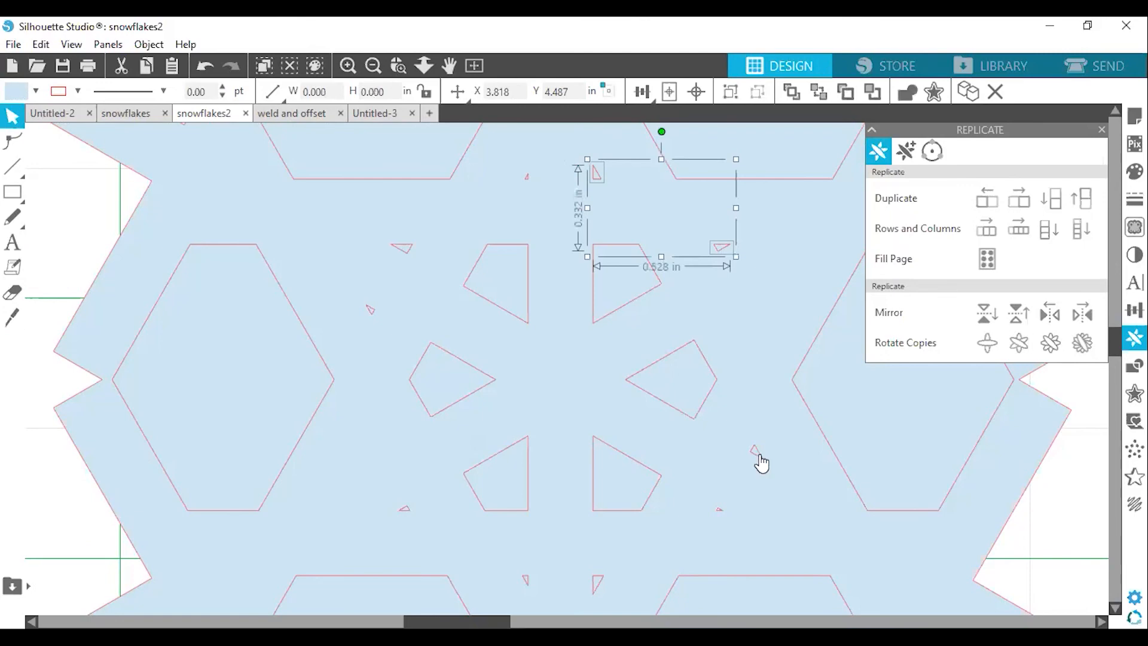
shift+click(756, 456)
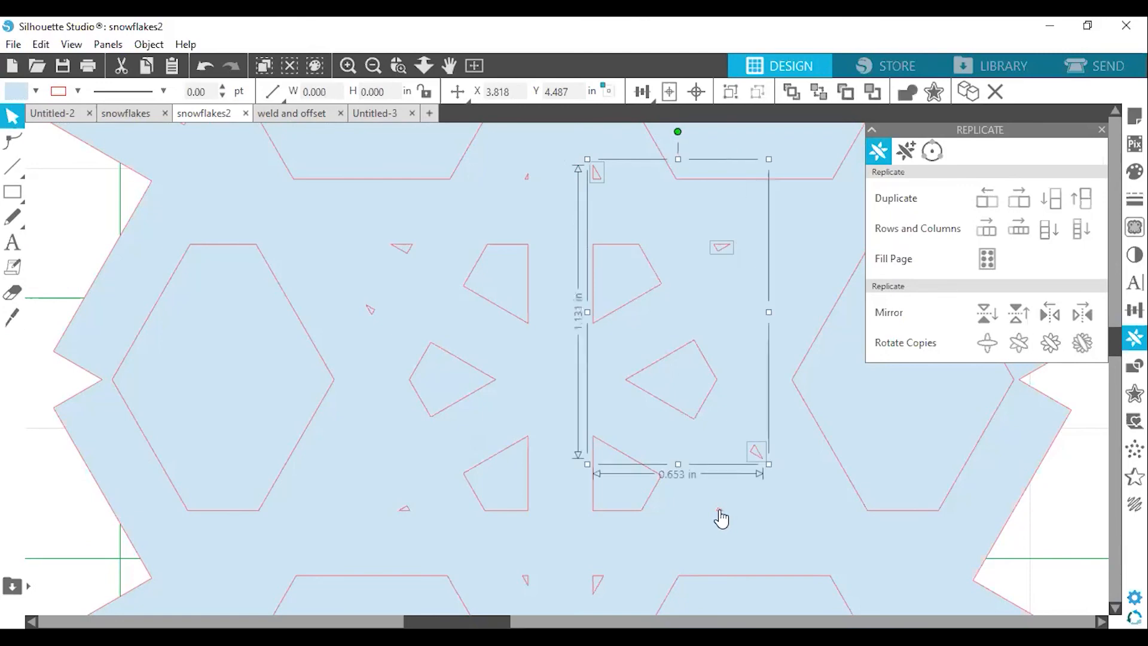
shift+click(720, 511)
key(Delete)
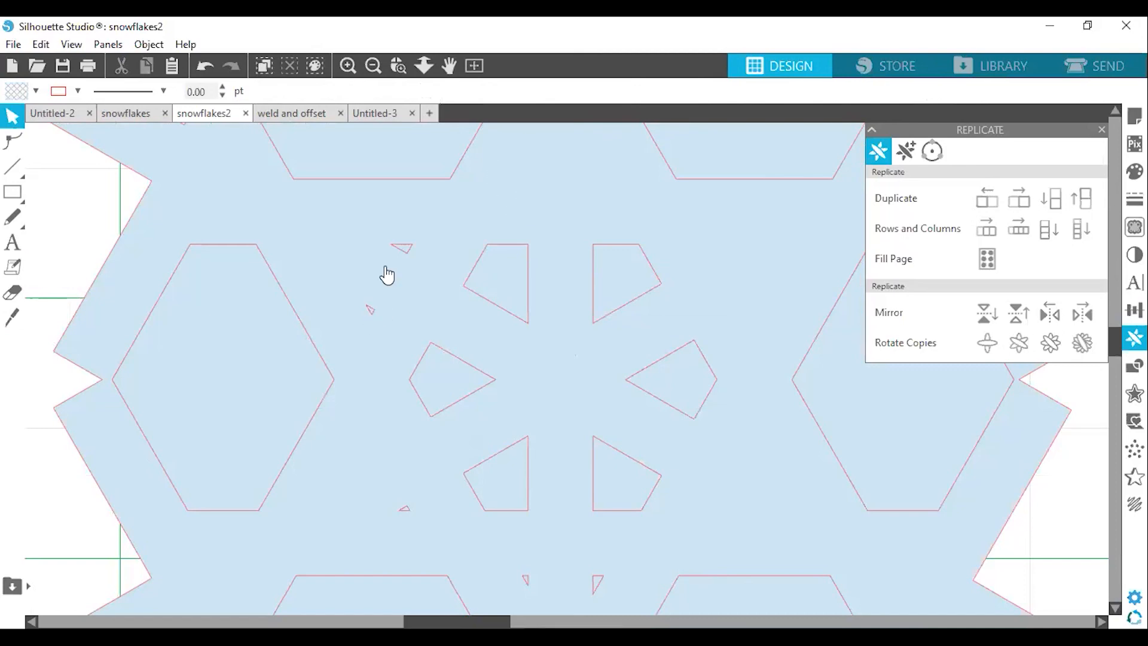
Delete the remaining tiny triangular slivers to the left of and below the snowflake's central cutouts
click(406, 251)
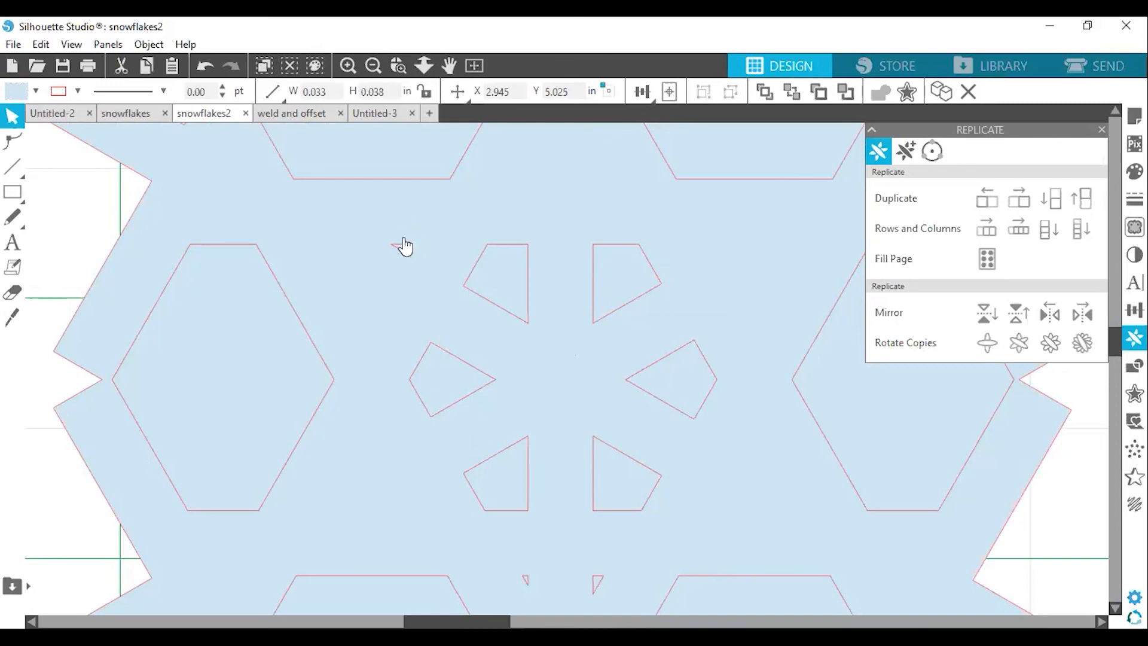
scroll(407, 227, down, 3)
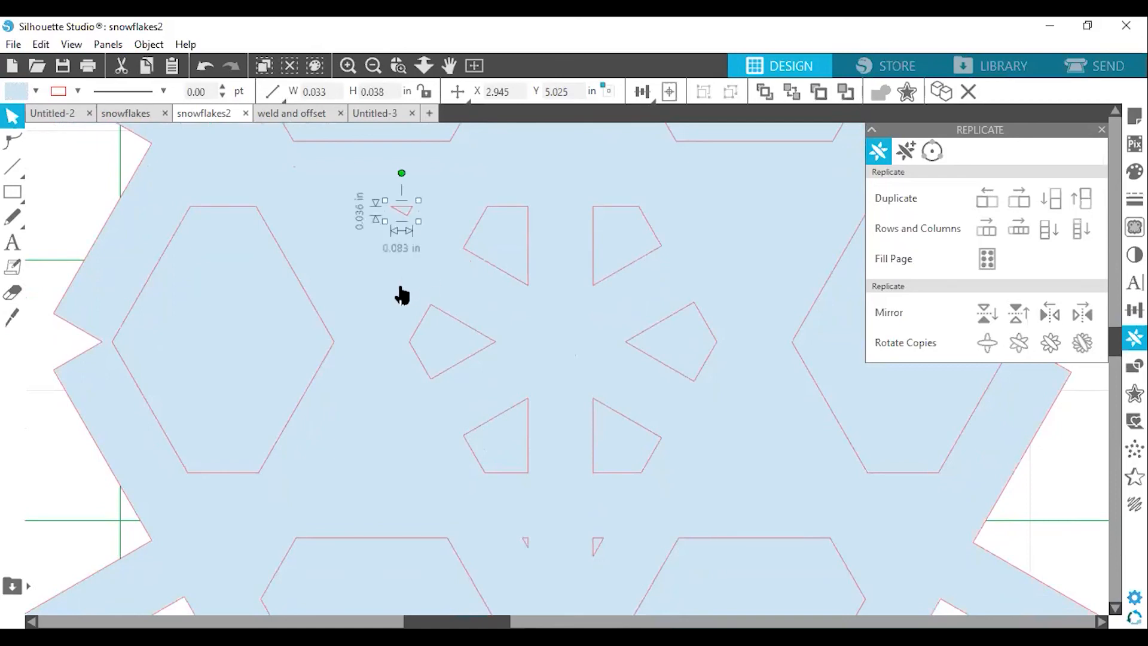
key(Delete)
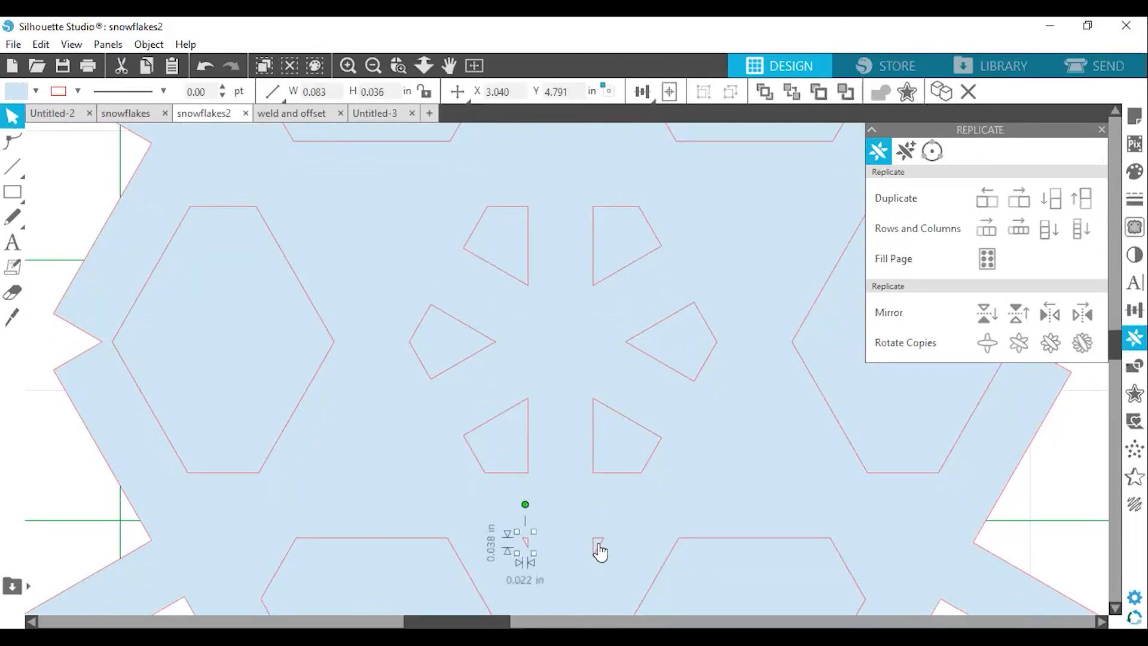
key(Delete)
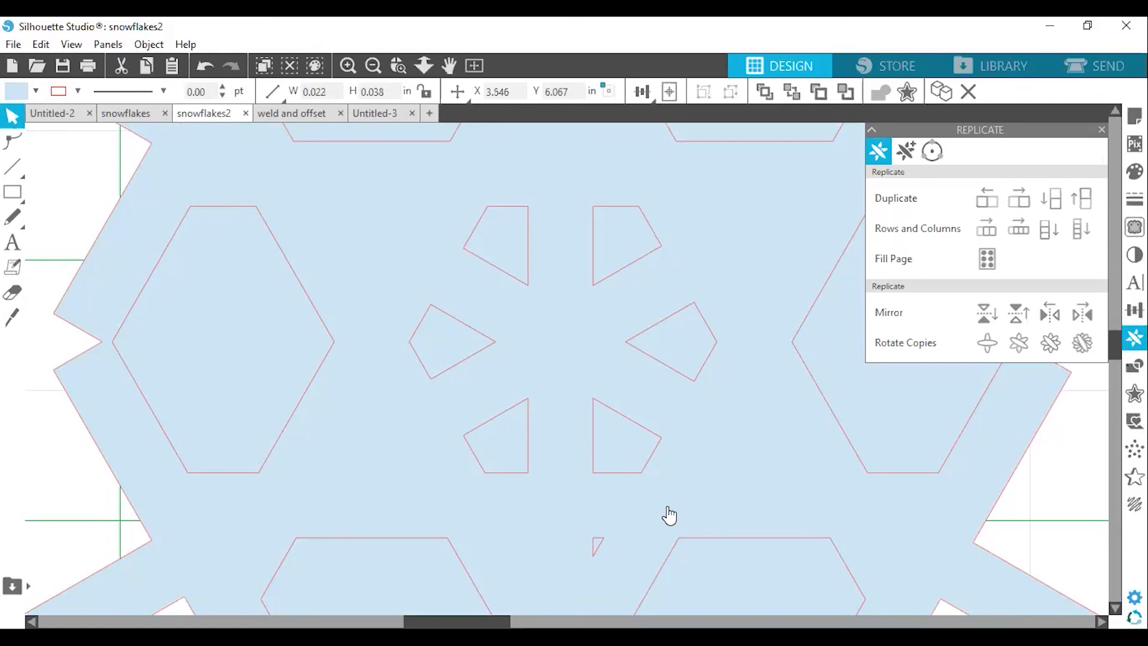